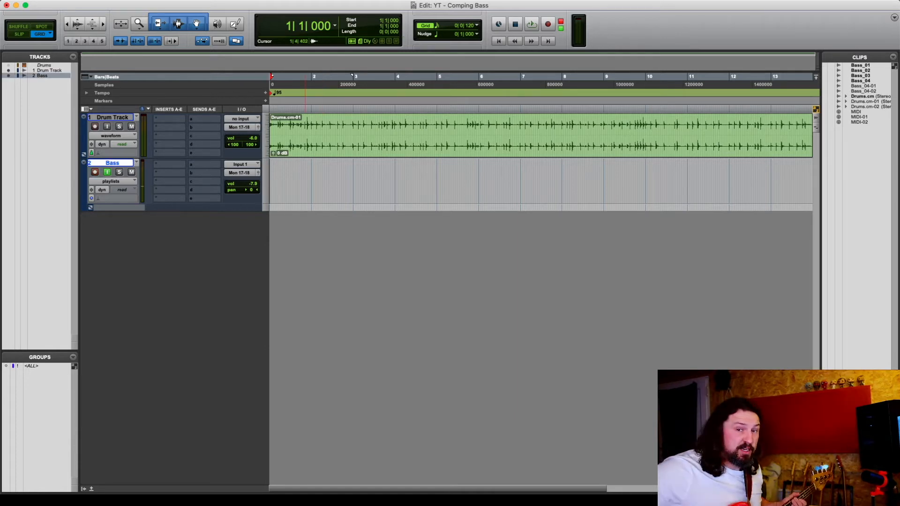
Record a bass take on the Bass track along with the drum track, then stop recording
{"action": "key", "text": "F12"}
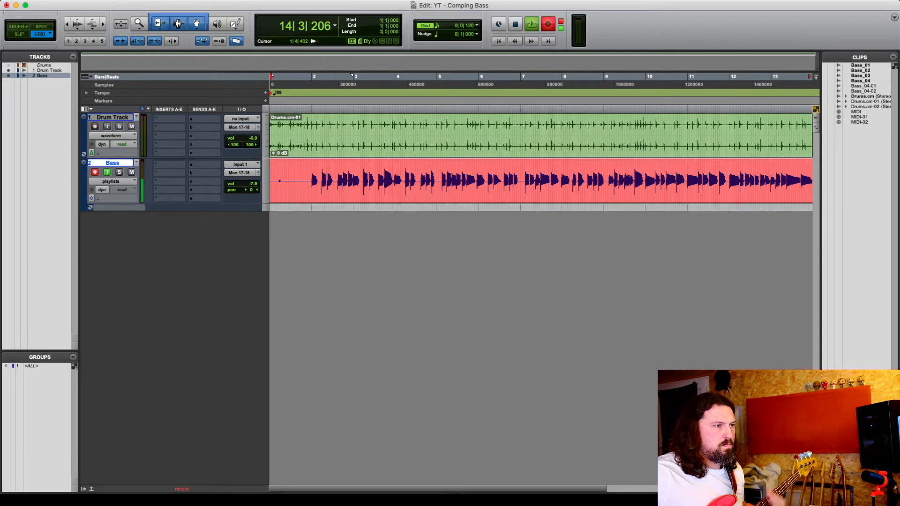
{"action": "key", "text": "space"}
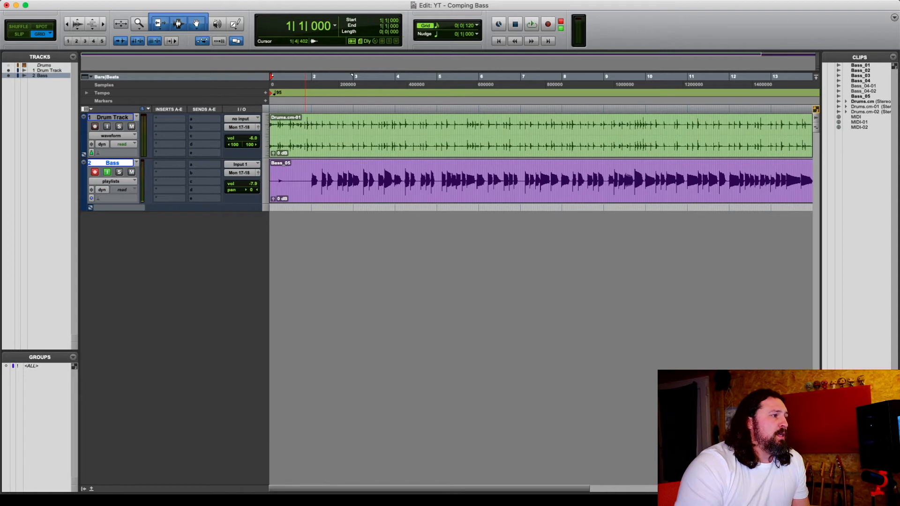
Switch the Bass track to playlists view and create a new playlist named Bass.01 for the next take
{"action": "left_click", "coordinate": [112, 181]}
{"action": "left_click", "coordinate": [113, 182]}
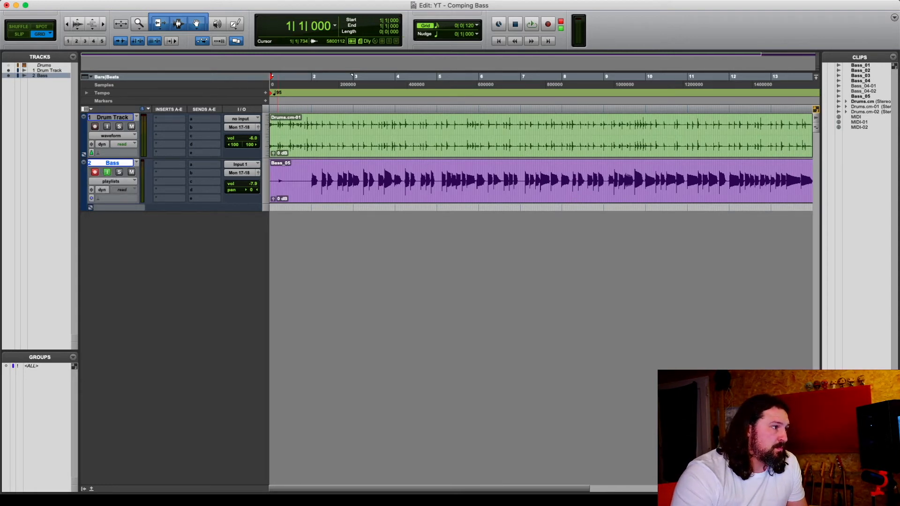
{"action": "left_click", "coordinate": [136, 162]}
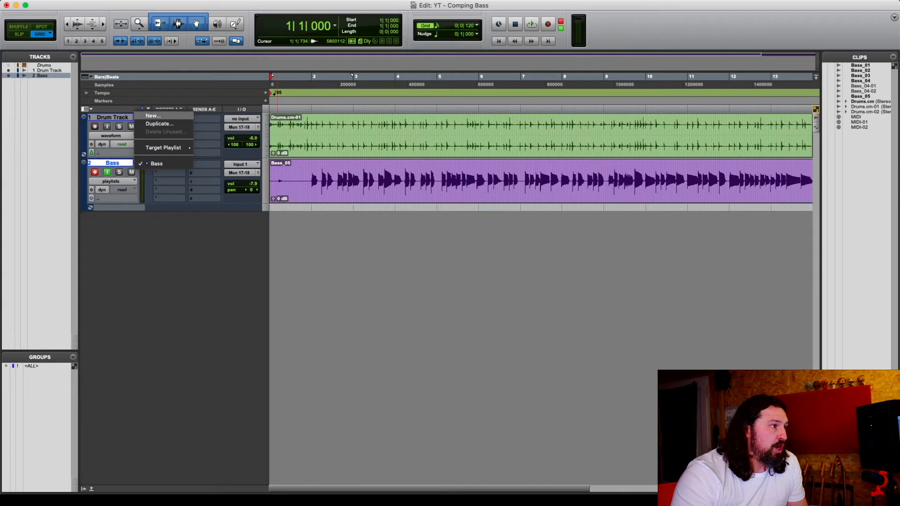
{"action": "left_click", "coordinate": [153, 116]}
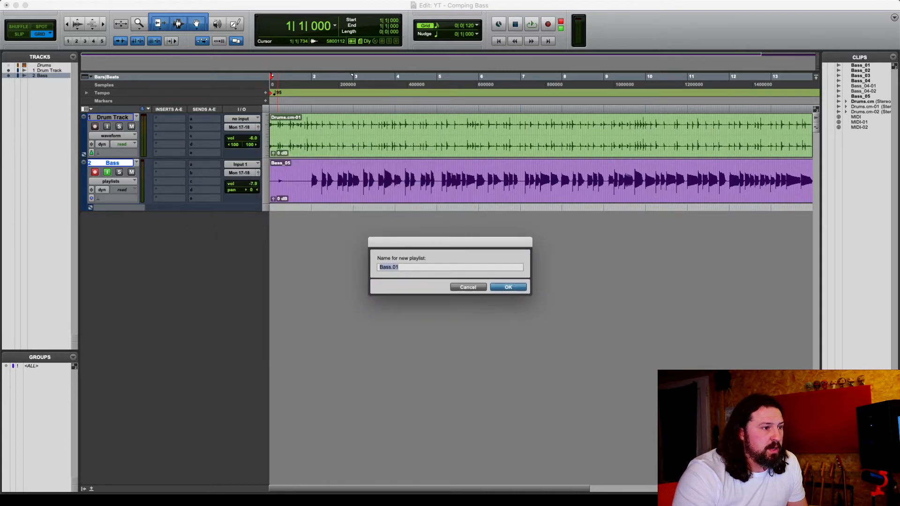
{"action": "key", "text": "Return"}
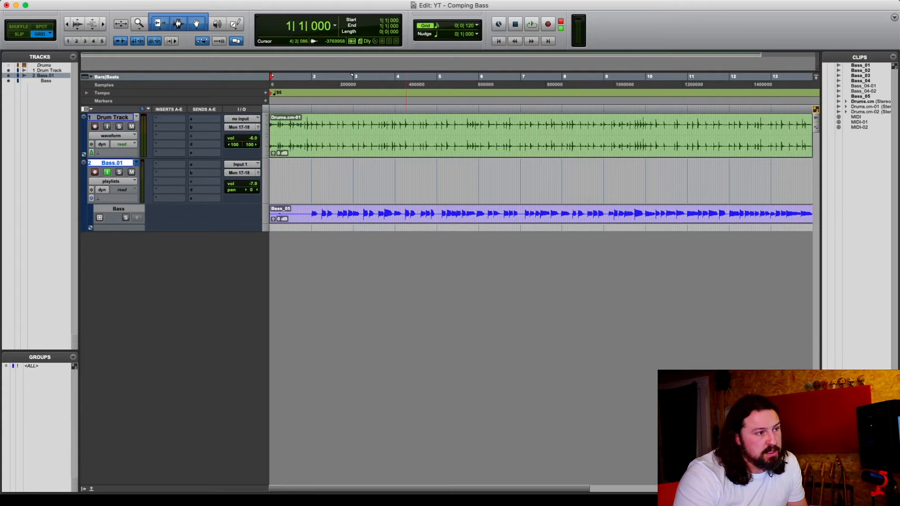
{"action": "left_click_drag", "start_coordinate": [282, 181], "coordinate": [627, 180]}
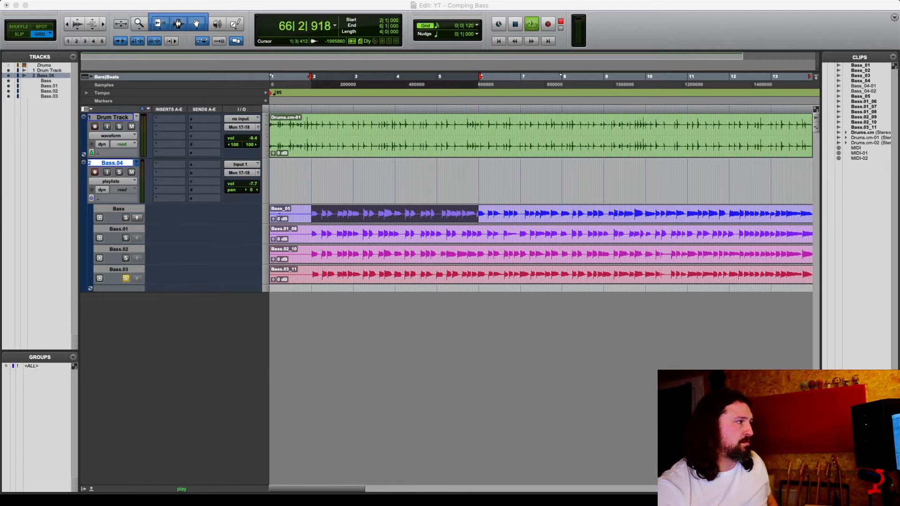
Play the session and audition the takes by soloing the Bass.02, Bass.01 and Bass comp lanes in turn
{"action": "left_click", "coordinate": [178, 24]}
{"action": "key", "text": "space"}
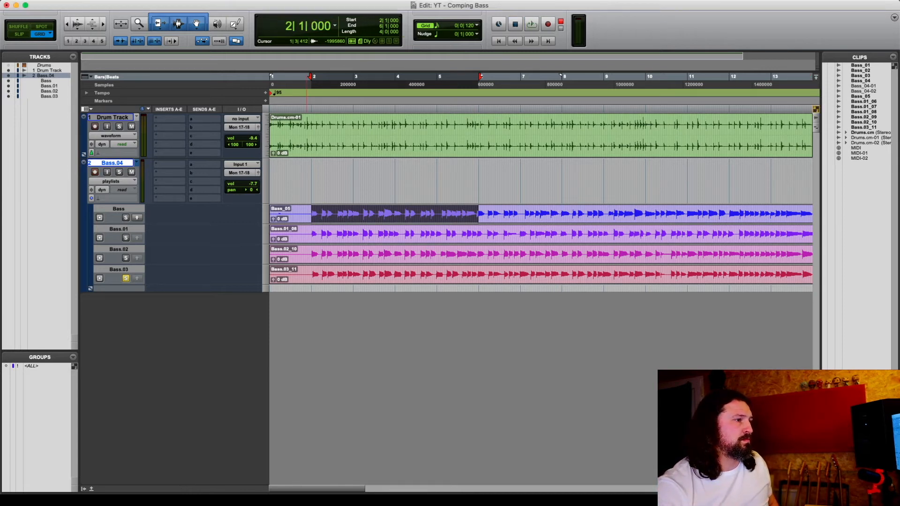
{"action": "key", "text": "space"}
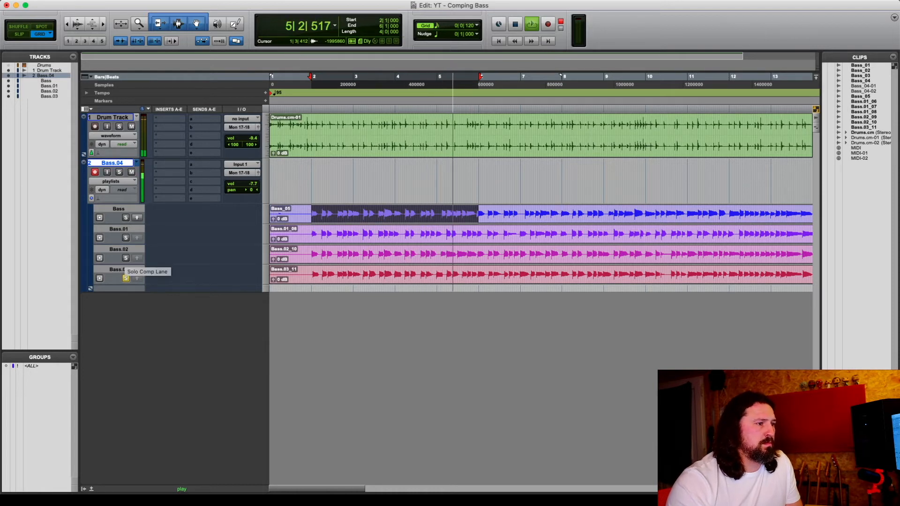
{"action": "left_click", "coordinate": [126, 258]}
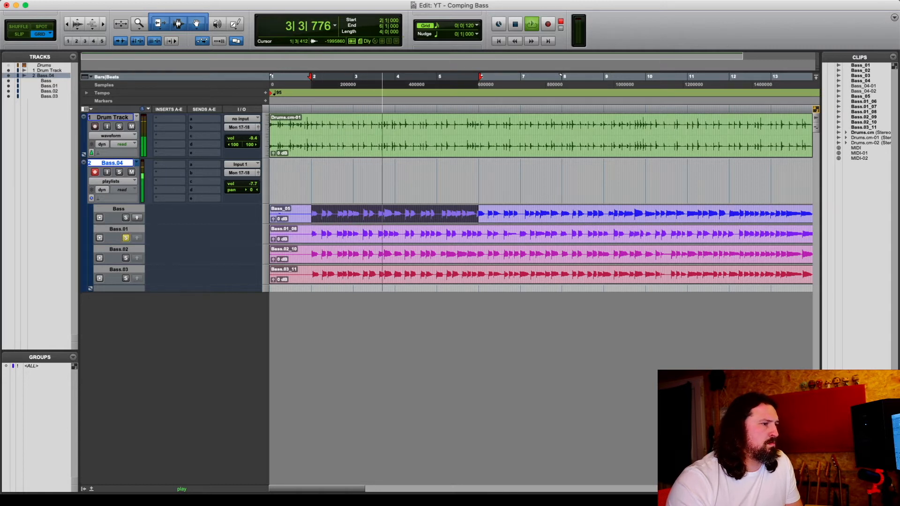
{"action": "left_click", "coordinate": [125, 238]}
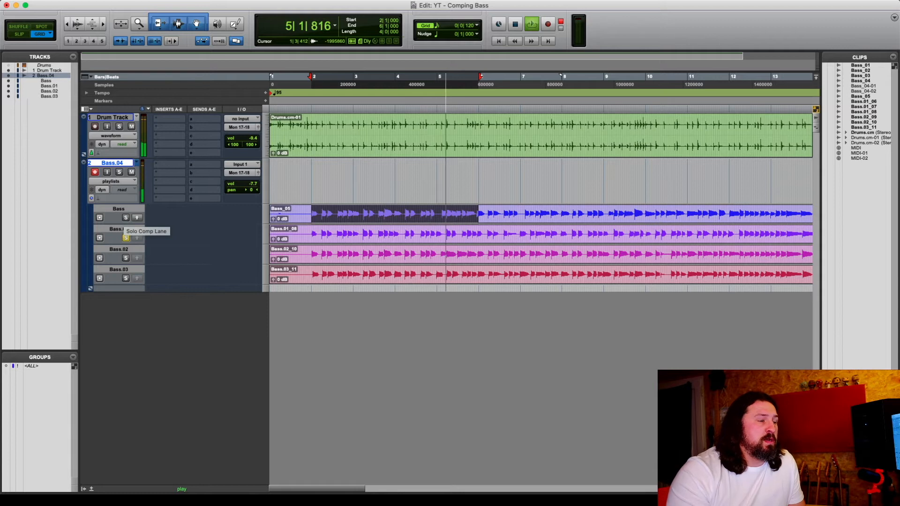
{"action": "left_click", "coordinate": [125, 217]}
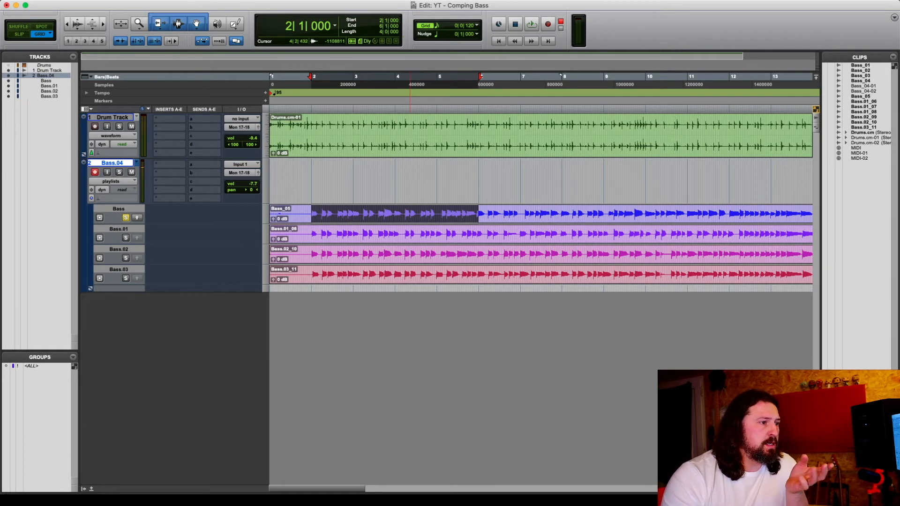
Select the whole Bass.03 take and copy it to the main Bass.04 playlist
{"action": "left_click", "coordinate": [410, 279]}
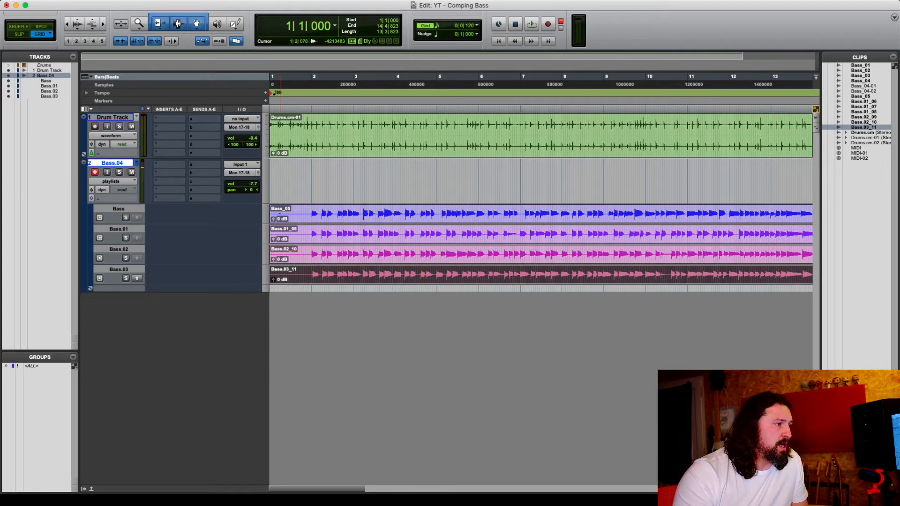
{"action": "key", "text": "ctrl+alt+v"}
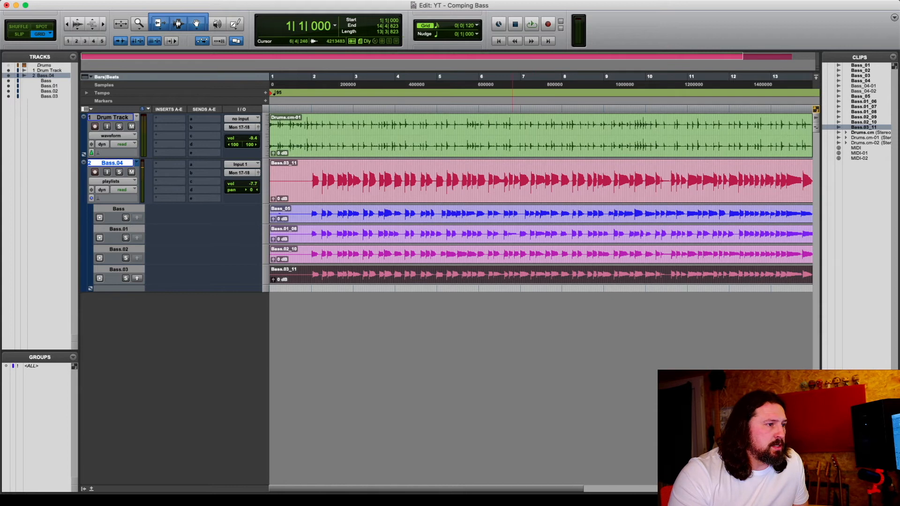
Select a section of the Bass.02 lane around bar 5, solo that lane and play it back
{"action": "left_click_drag", "start_coordinate": [440, 250], "coordinate": [478, 251]}
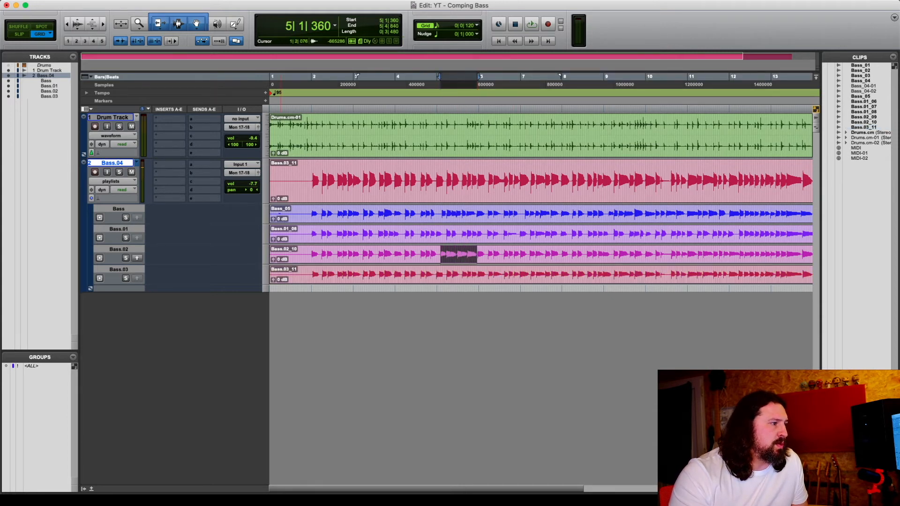
{"action": "key", "text": "shift+s"}
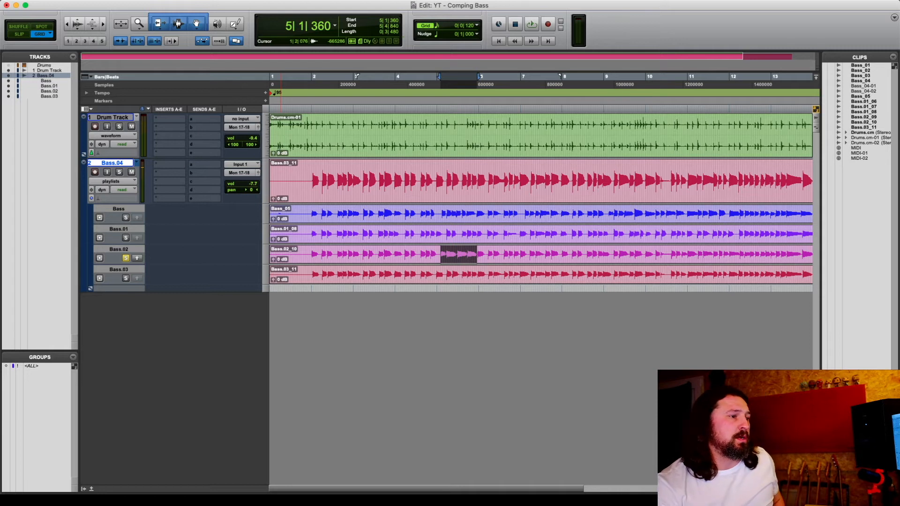
{"action": "key", "text": "space"}
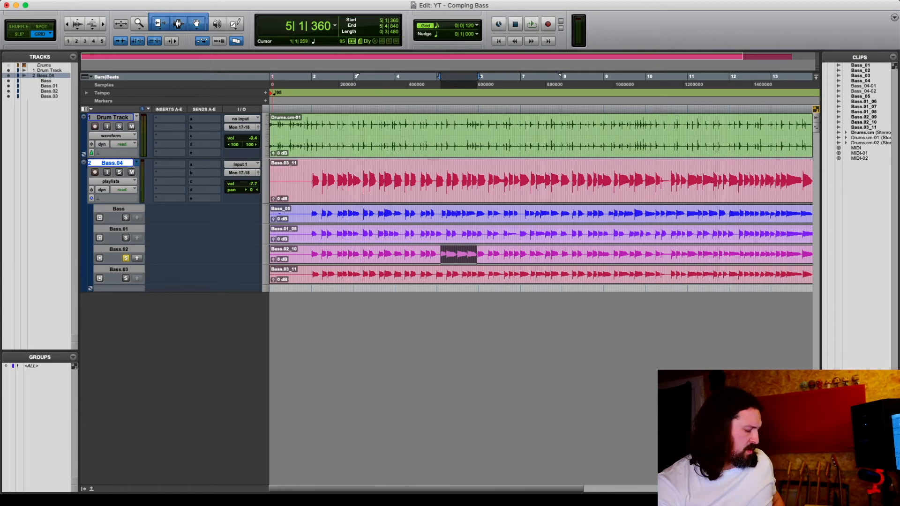
Select from 5|1|000 to 5|4|840 on the Bass.02 lane and promote that section to the main playlist
{"action": "key", "text": "super+bracketright"}
{"action": "key", "text": "super+bracketright"}
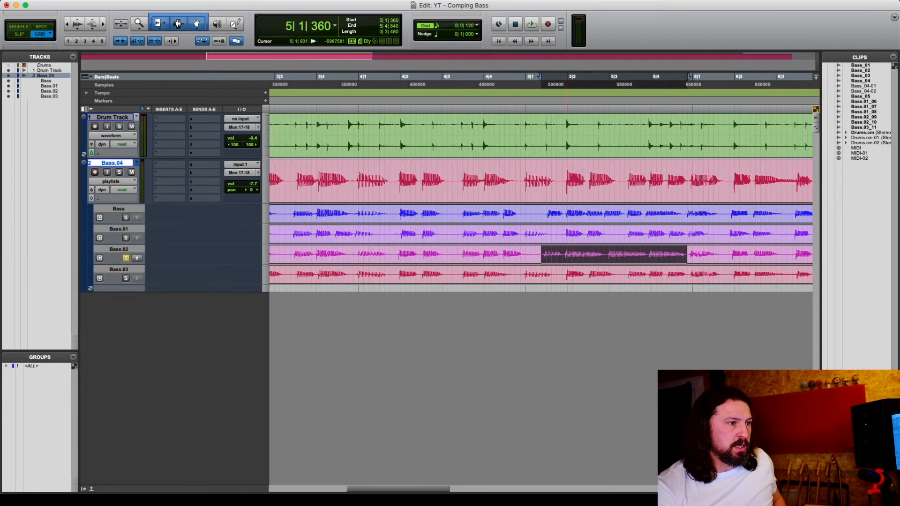
{"action": "left_click", "coordinate": [540, 255]}
{"action": "mouse_move", "coordinate": [541, 254]}
{"action": "left_mouse_down"}
{"action": "mouse_move", "coordinate": [583, 254]}
{"action": "mouse_move", "coordinate": [535, 255]}
{"action": "left_mouse_up"}
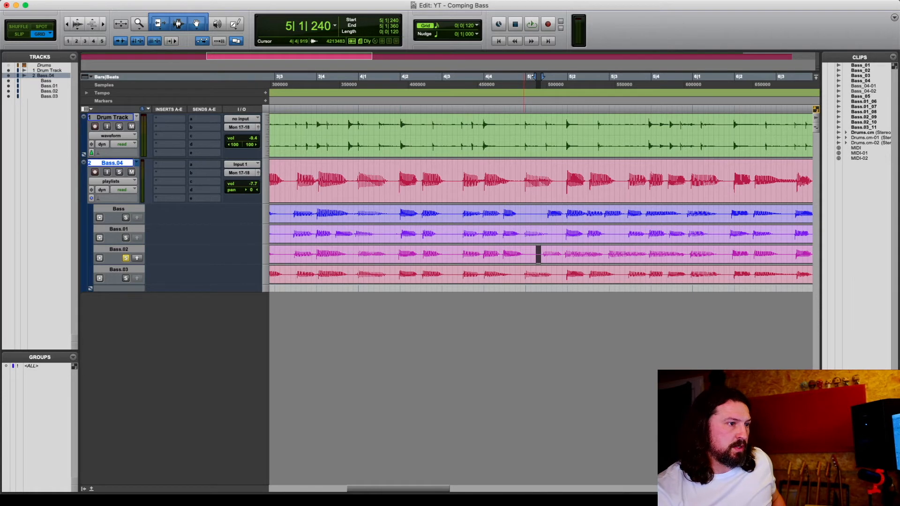
{"action": "left_click_drag", "start_coordinate": [525, 81], "coordinate": [687, 80]}
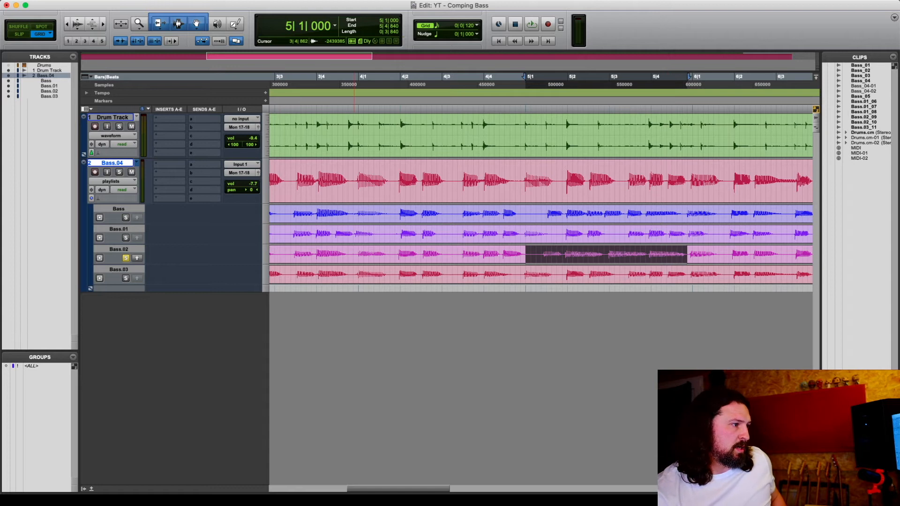
{"action": "key", "text": "alt+shift+Up"}
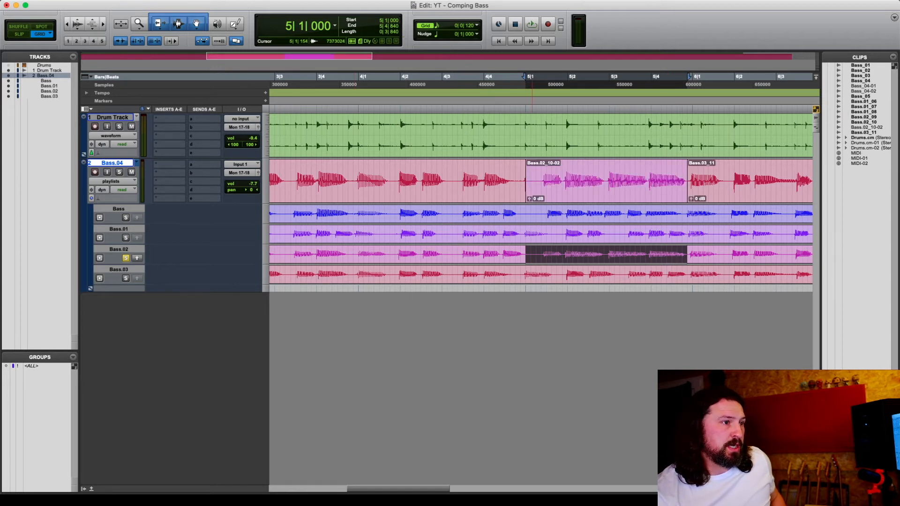
Try to trim the start of the promoted Bass.02 clip slightly earlier, and undo the change
{"action": "left_click_drag", "start_coordinate": [526, 182], "coordinate": [521, 182]}
{"action": "key", "text": "super+z"}
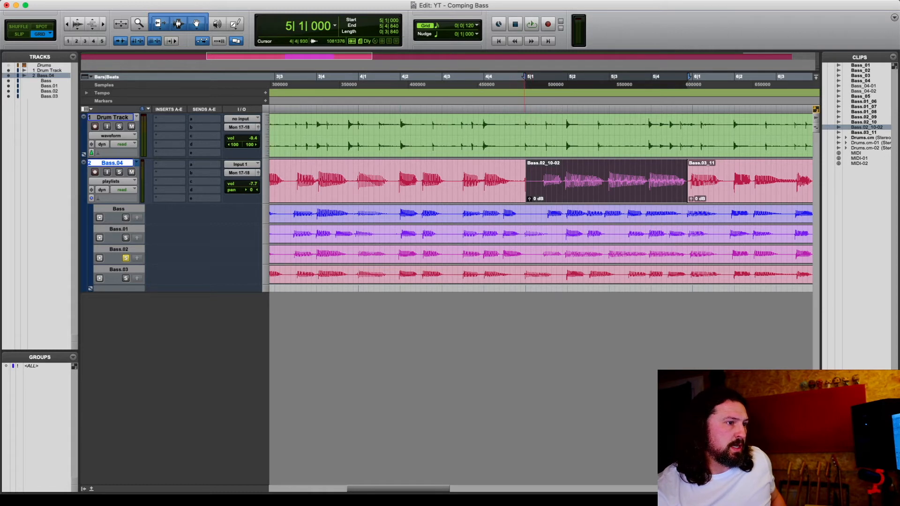
Extend the start of the promoted Bass.02 clip on the main playlist back to 4|3|360
{"action": "left_click_drag", "start_coordinate": [526, 183], "coordinate": [458, 183]}
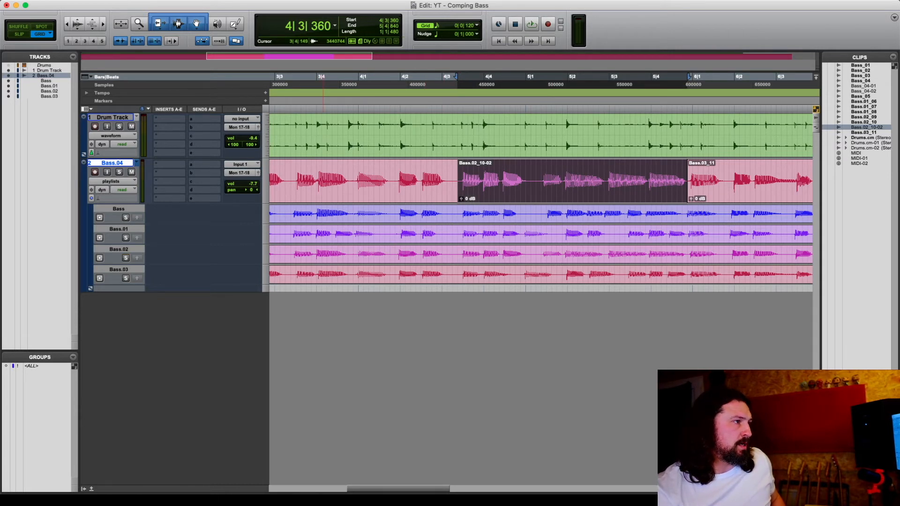
{"action": "double_click", "coordinate": [139, 23]}
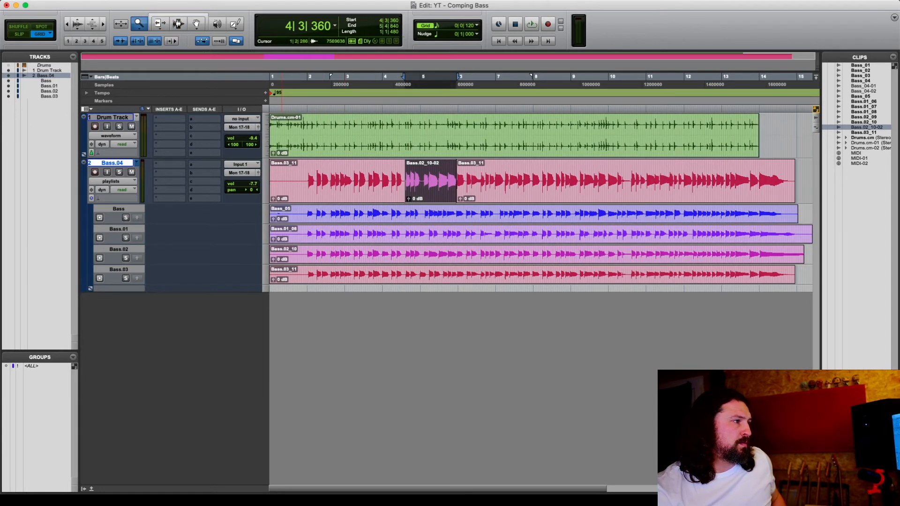
Play back the comped main playlist from near bar 2 to check the edit
{"action": "key", "text": "n"}
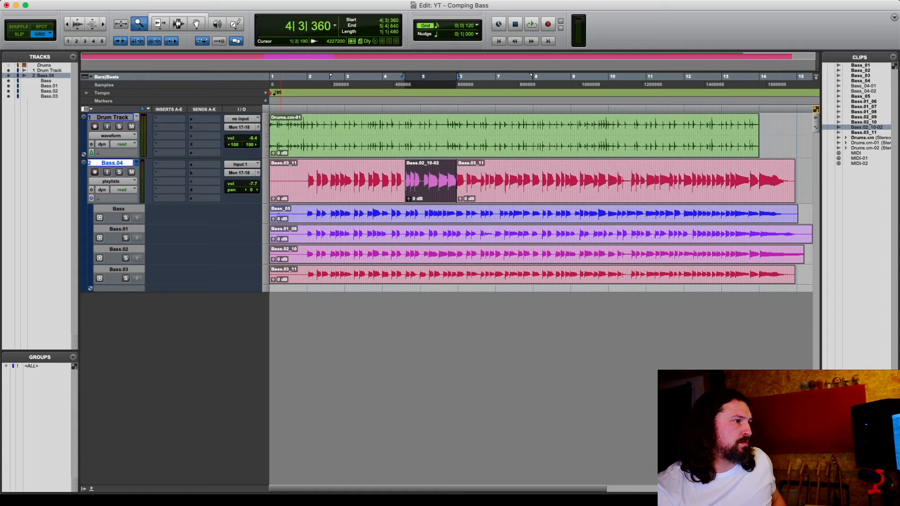
{"action": "left_click", "coordinate": [178, 23]}
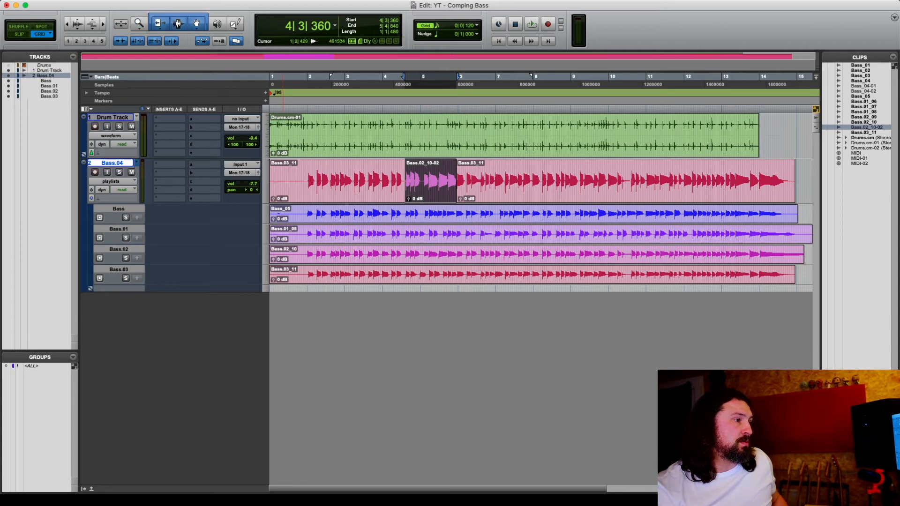
{"action": "left_click", "coordinate": [307, 177]}
{"action": "key", "text": "space"}
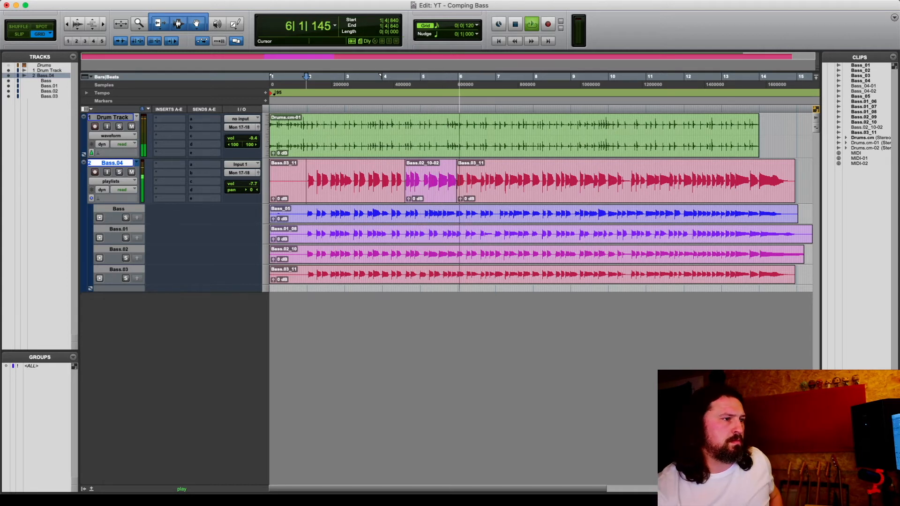
{"action": "key", "text": "space"}
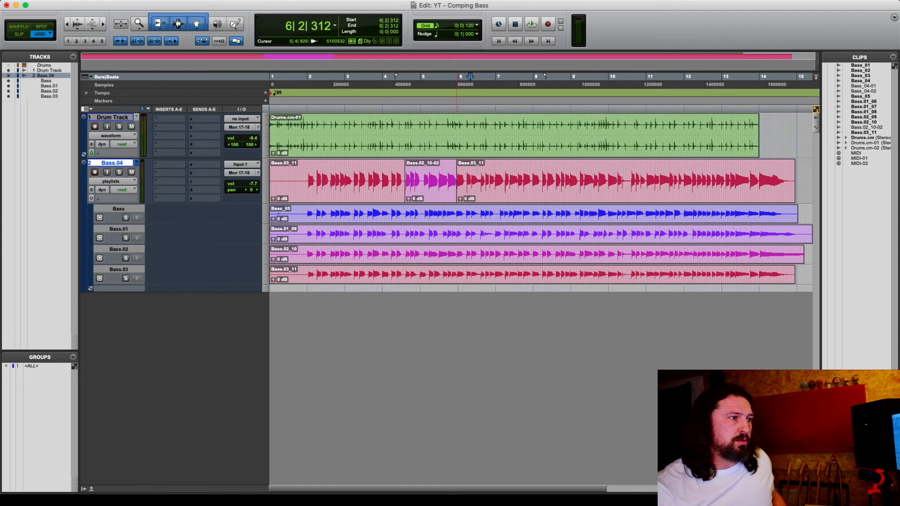
Select 5|4|840 to 10|1|000 on the Bass lane and audition it by soloing the Bass.03, Bass.02, Bass.01 and Bass lanes
{"action": "key", "text": "n"}
{"action": "left_click", "coordinate": [456, 209]}
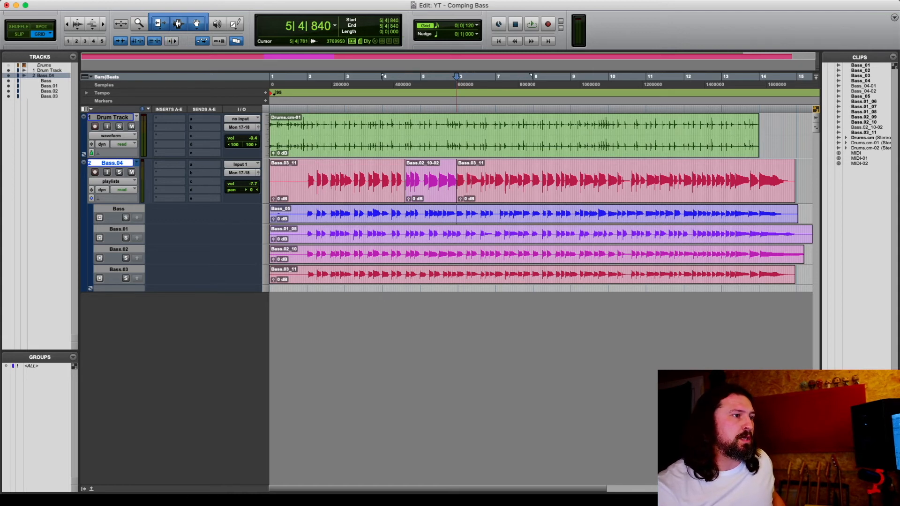
{"action": "left_click_drag", "start_coordinate": [456, 214], "coordinate": [608, 213]}
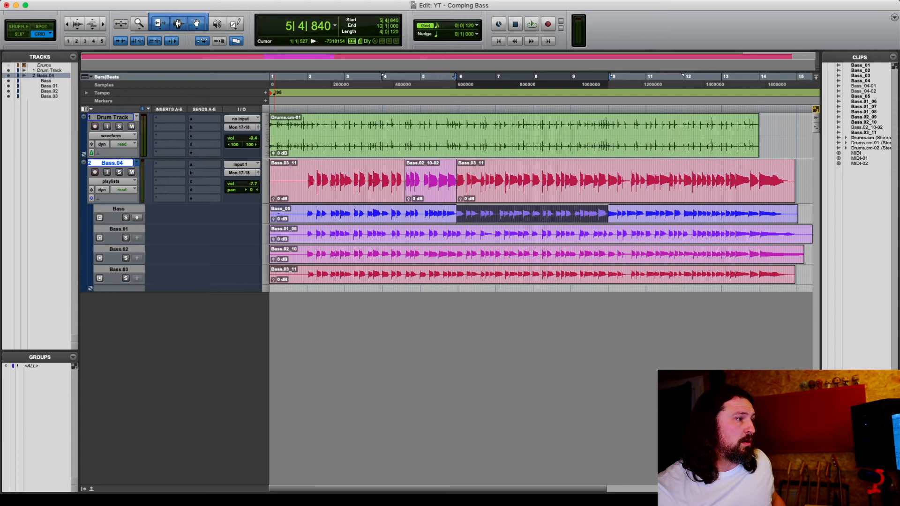
{"action": "key", "text": "ctrl+Down"}
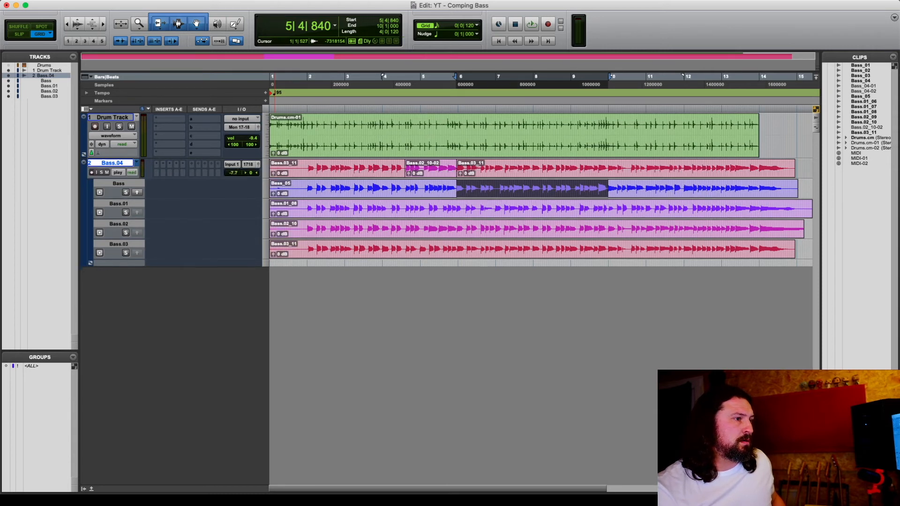
{"action": "left_click", "coordinate": [126, 253]}
{"action": "key", "text": "space"}
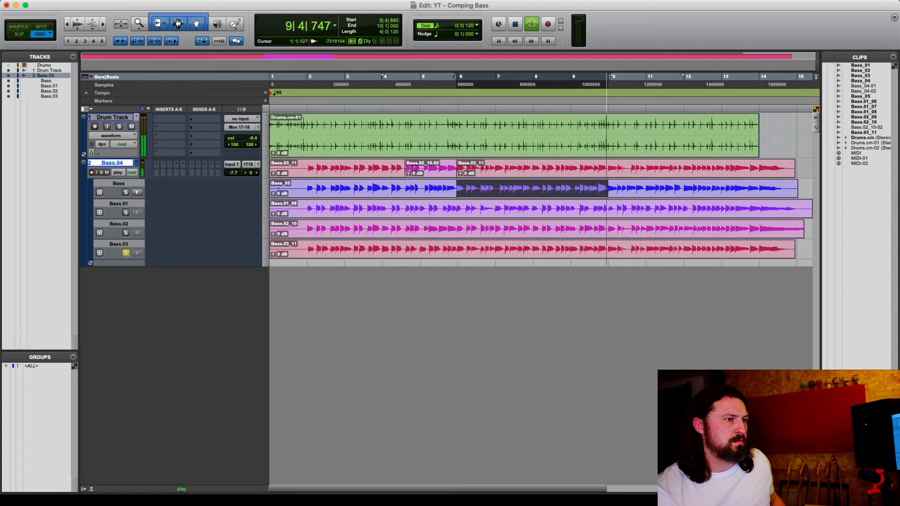
{"action": "left_click", "coordinate": [125, 232]}
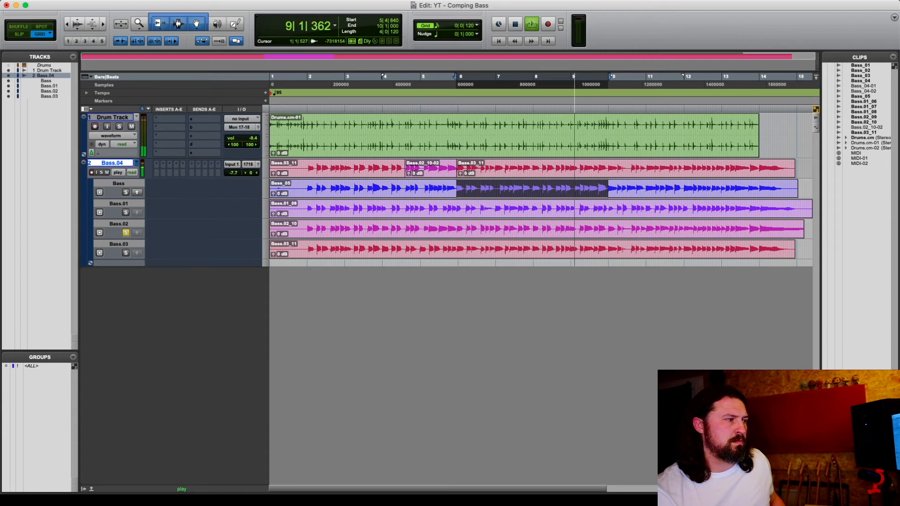
{"action": "left_click", "coordinate": [125, 213]}
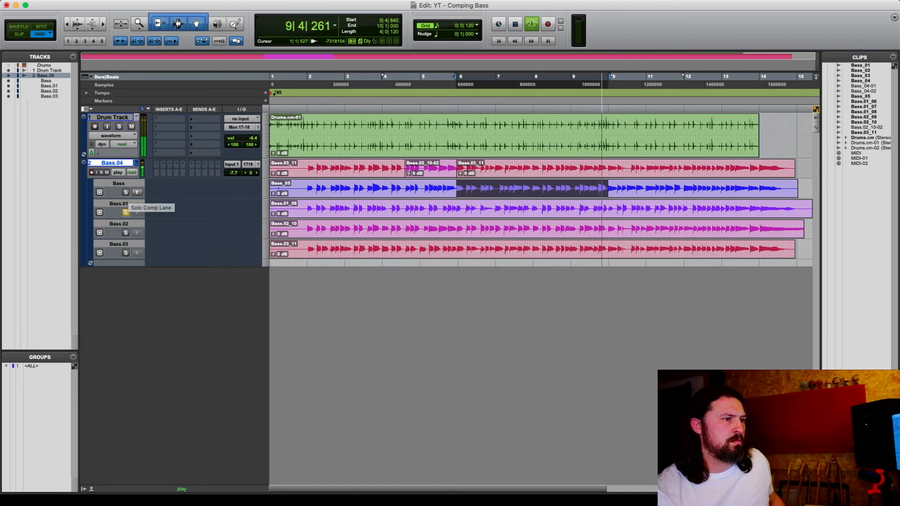
{"action": "left_click", "coordinate": [126, 192]}
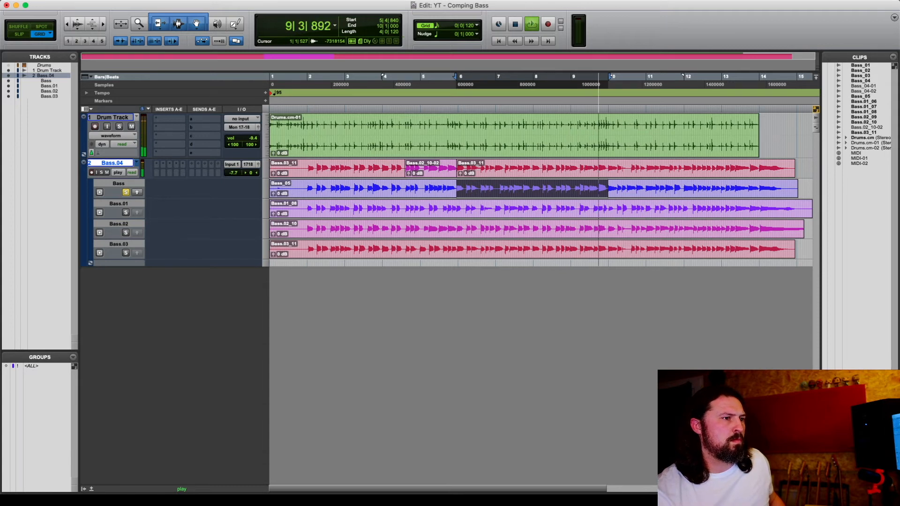
Select 5|4|757 to 7|4|743 on the Bass comp lane and promote that section to the main playlist
{"action": "key", "text": "space"}
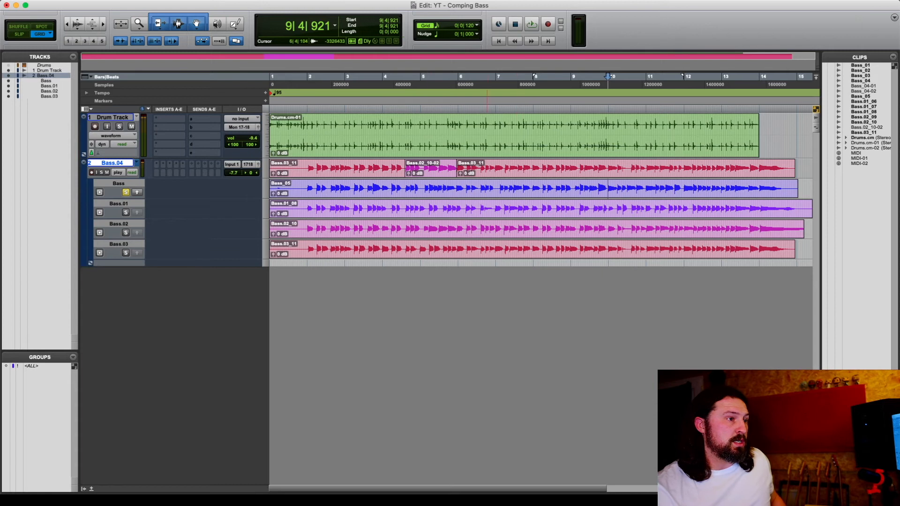
{"action": "key", "text": "n"}
{"action": "left_click_drag", "start_coordinate": [455, 188], "coordinate": [485, 188]}
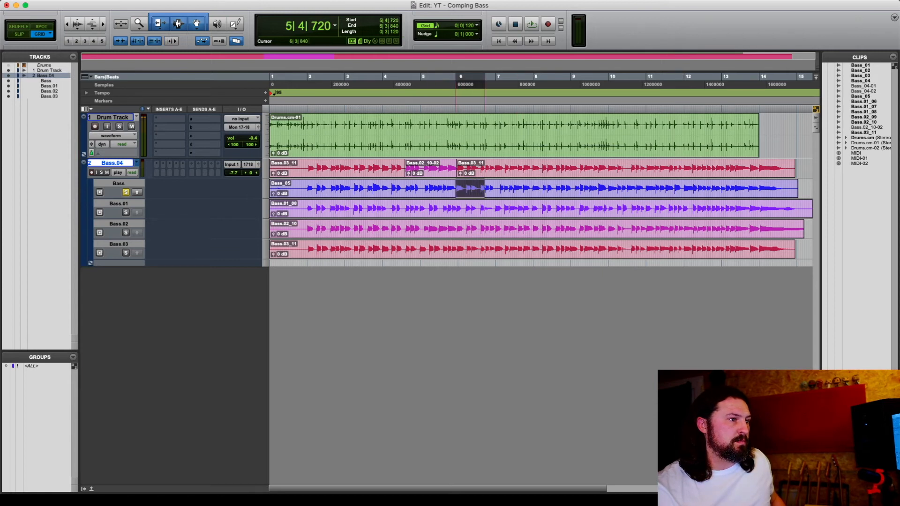
{"action": "key", "text": "t"}
{"action": "key", "text": "t"}
{"action": "key", "text": "t"}
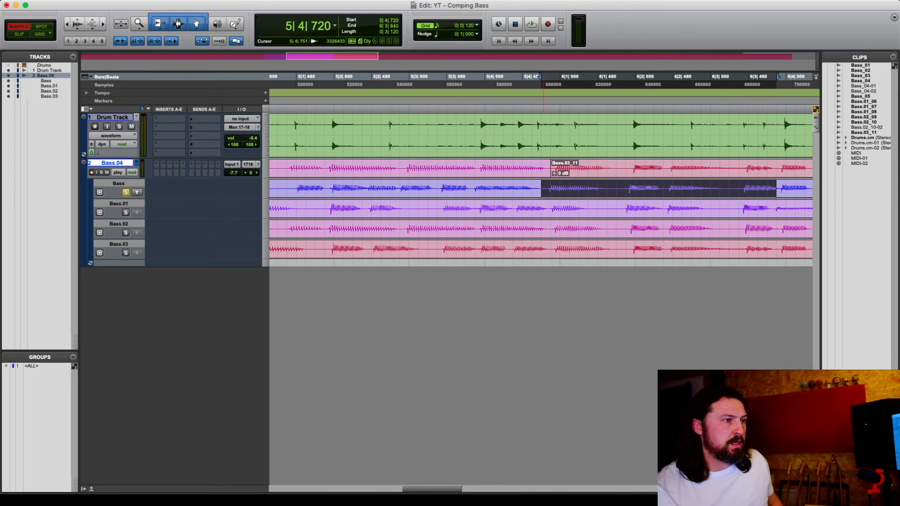
{"action": "left_click_drag", "start_coordinate": [544, 76], "coordinate": [782, 76]}
{"action": "left_click_drag", "start_coordinate": [781, 187], "coordinate": [713, 186]}
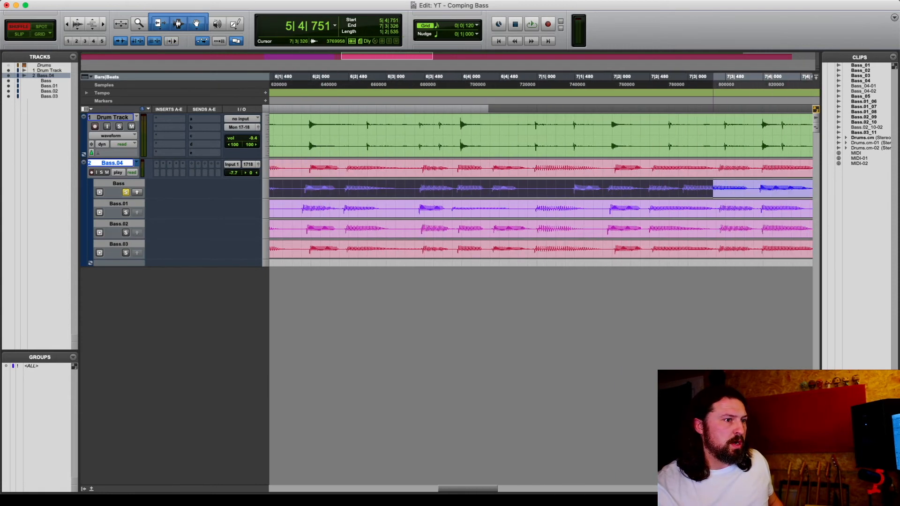
{"action": "key", "text": "n"}
{"action": "key", "text": "r"}
{"action": "key", "text": "r"}
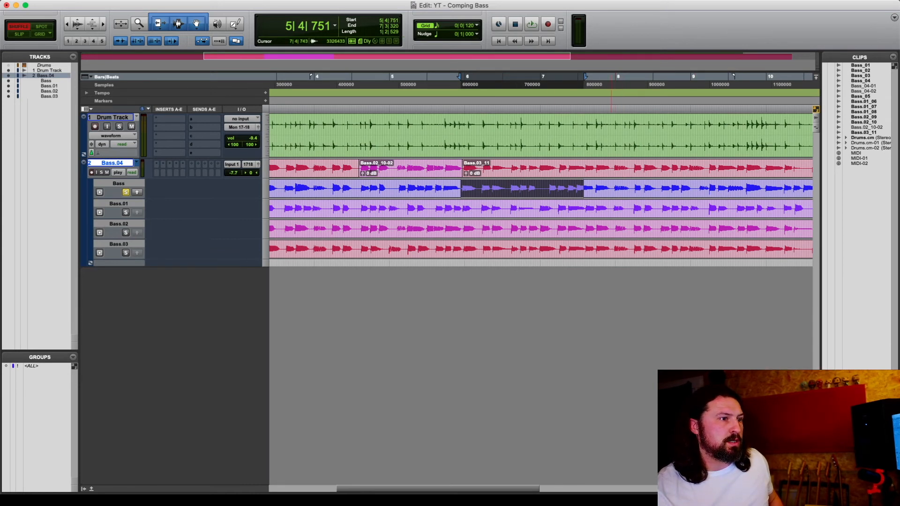
{"action": "left_click_drag", "start_coordinate": [611, 189], "coordinate": [457, 188]}
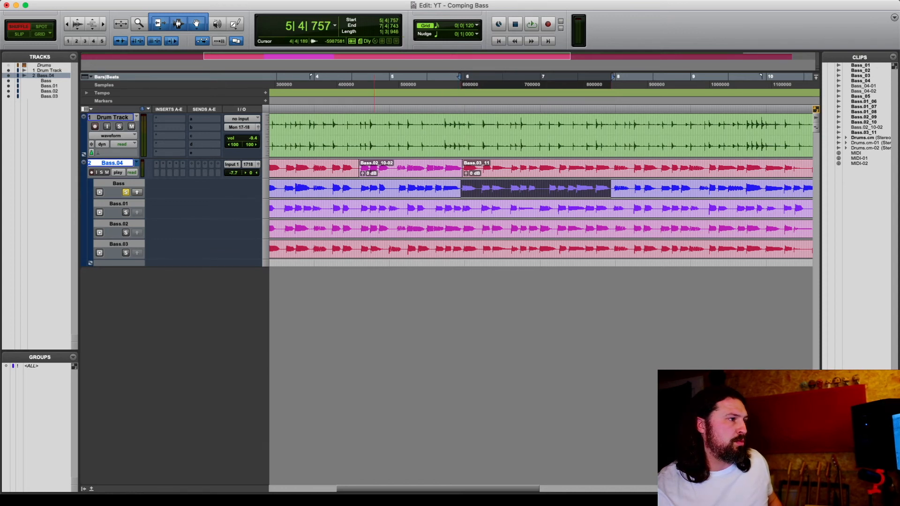
{"action": "key", "text": "alt+shift+Up"}
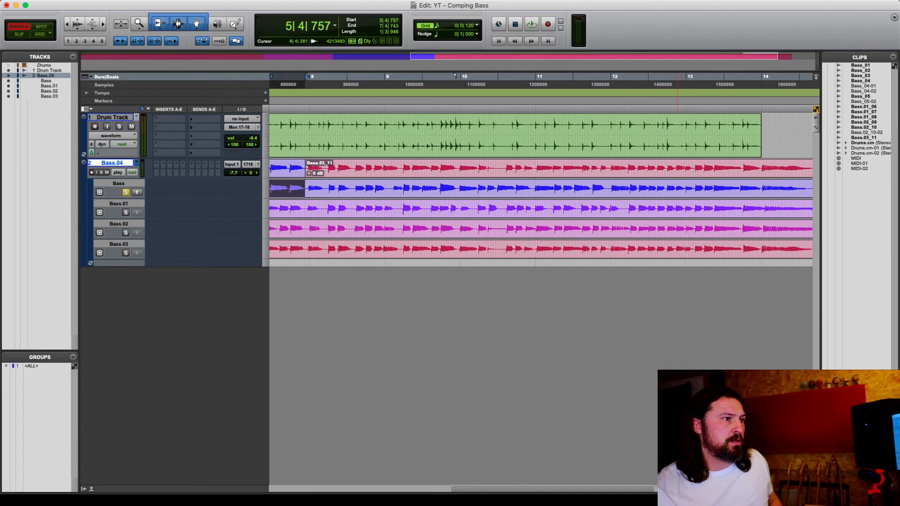
Play back the comped main playlist around the newly promoted section, starting from 7|3|865
{"action": "scroll", "coordinate": [677, 209], "scroll_direction": "left", "scroll_amount": 10}
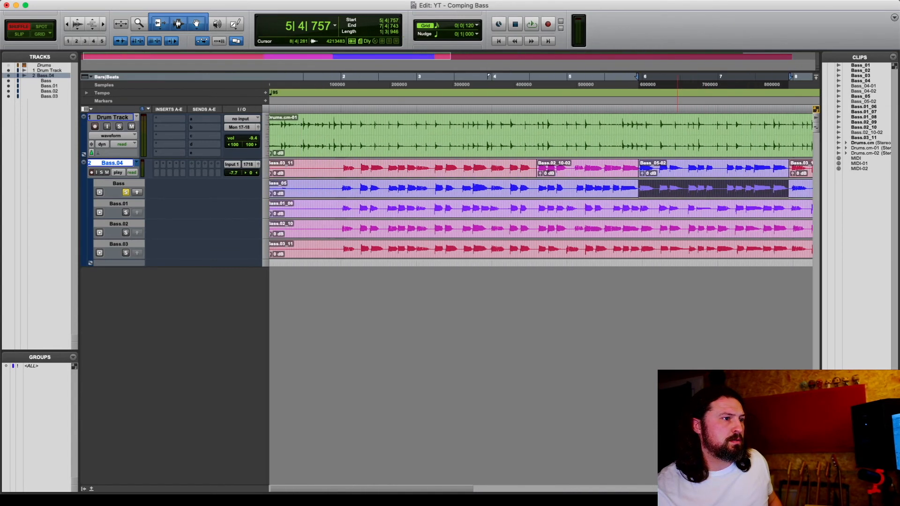
{"action": "scroll", "coordinate": [677, 209], "scroll_direction": "right", "scroll_amount": 4}
{"action": "scroll", "coordinate": [539, 188], "scroll_direction": "right", "scroll_amount": 3}
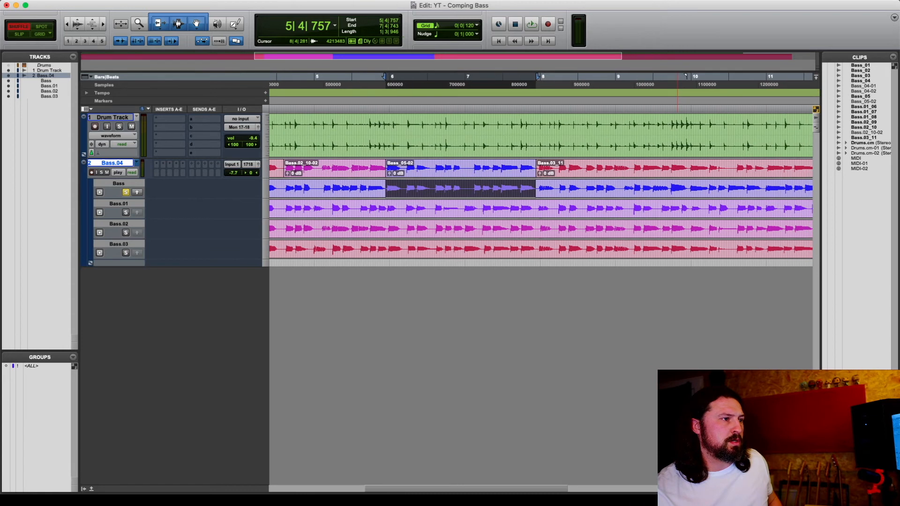
{"action": "scroll", "coordinate": [538, 188], "scroll_direction": "left", "scroll_amount": 10}
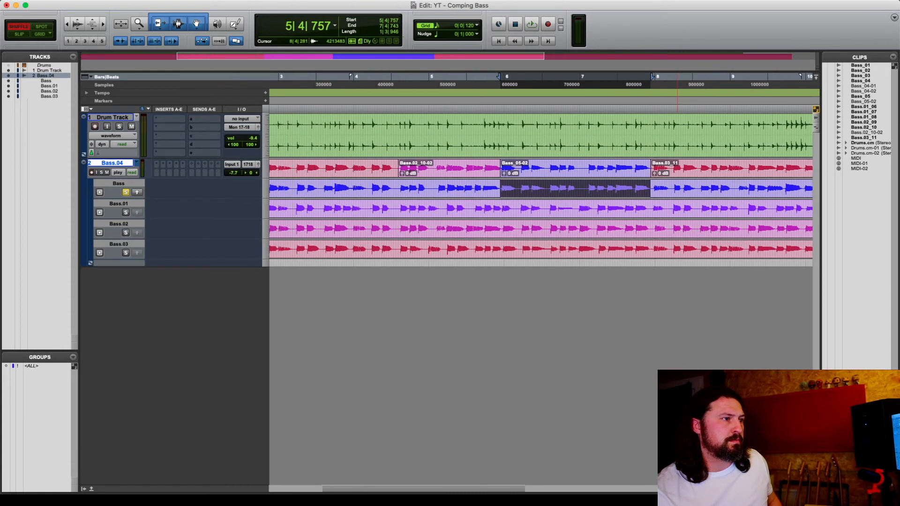
{"action": "scroll", "coordinate": [677, 187], "scroll_direction": "right", "scroll_amount": 1}
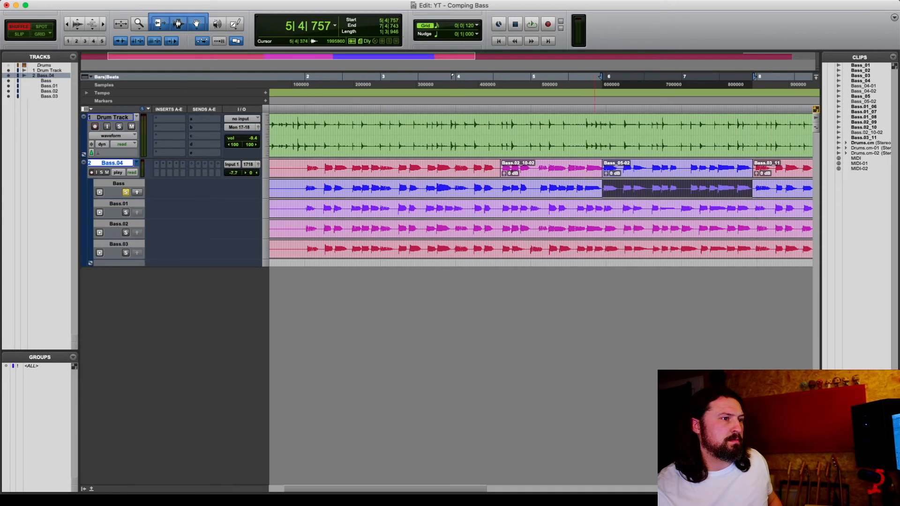
{"action": "key", "text": "space"}
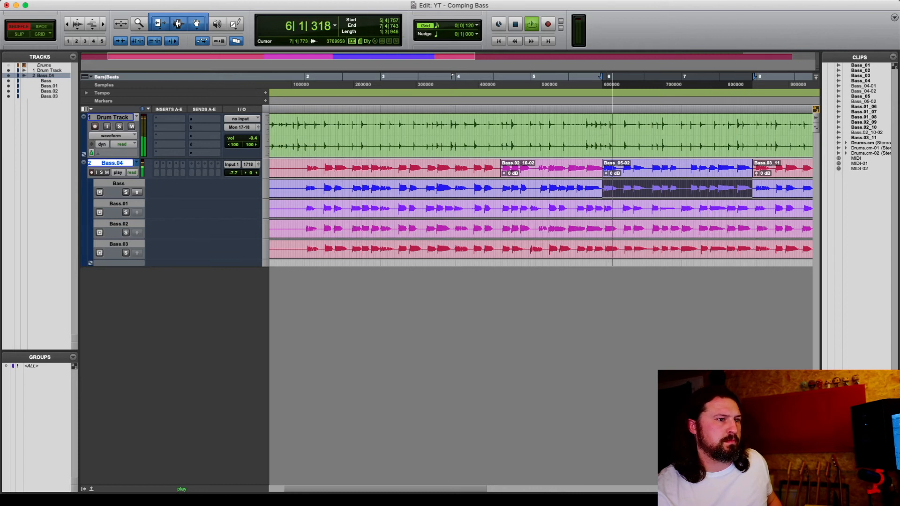
{"action": "key", "text": "space"}
{"action": "left_click", "coordinate": [735, 164]}
{"action": "key", "text": "space"}
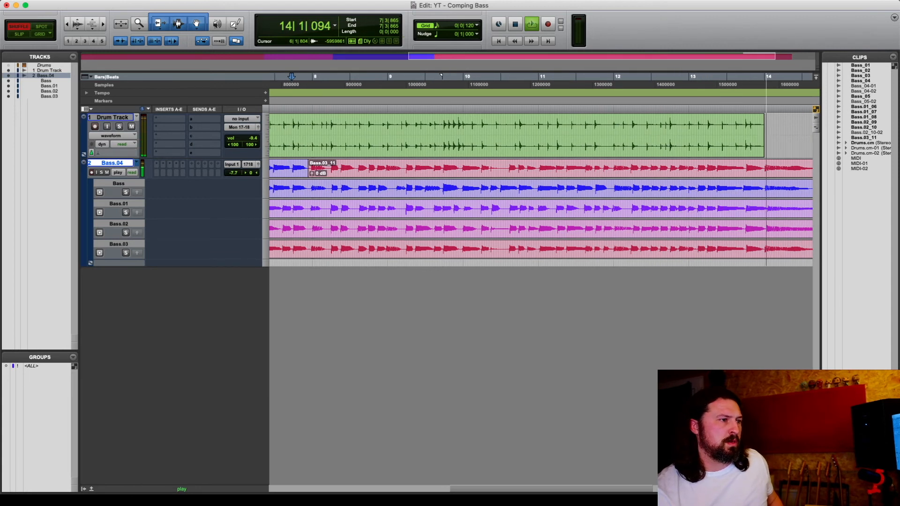
{"action": "key", "text": "space"}
{"action": "key", "text": "space"}
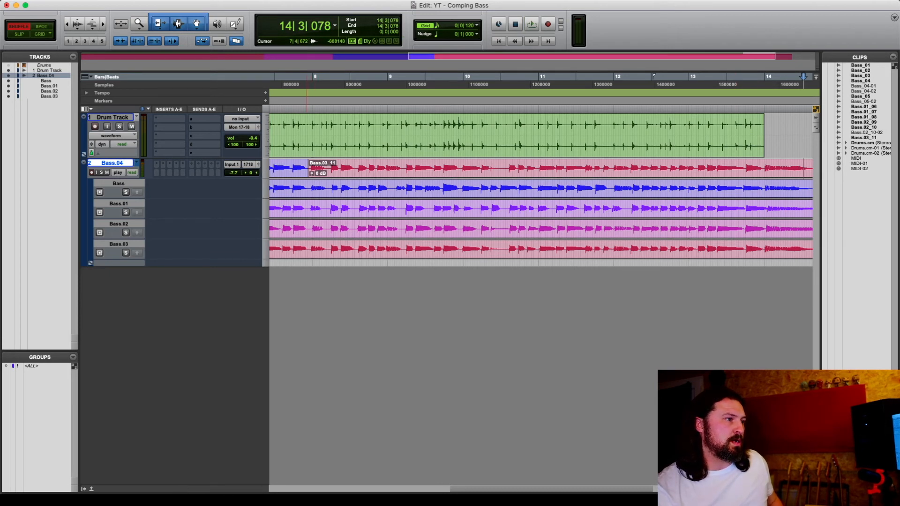
Select 7|4|743 to 13|4|414 and audition it with the Bass.01 and then the Bass lanes soloed
{"action": "key", "text": "n"}
{"action": "left_click_drag", "start_coordinate": [308, 127], "coordinate": [748, 128]}
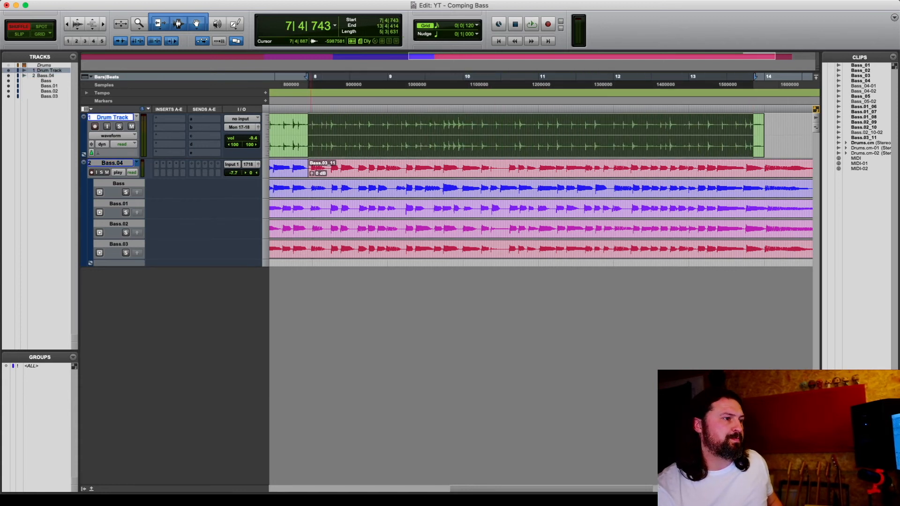
{"action": "key", "text": "space"}
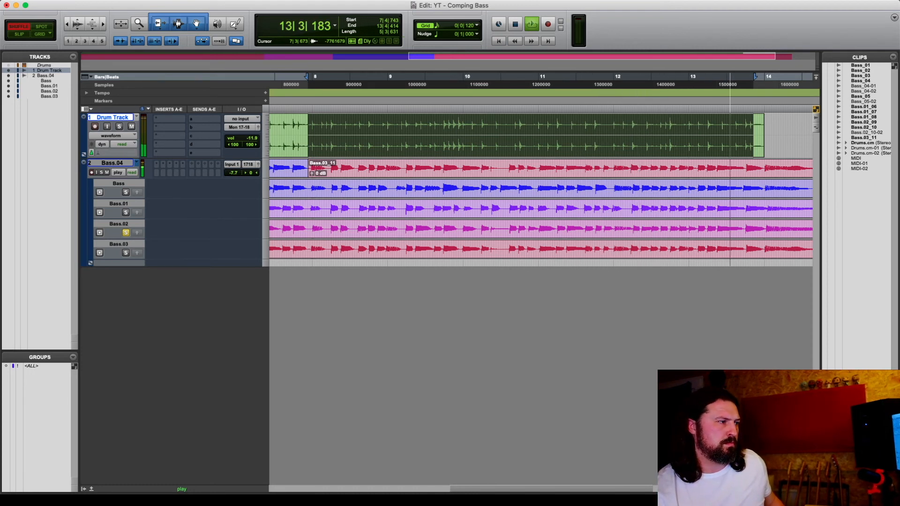
{"action": "left_click", "coordinate": [125, 212]}
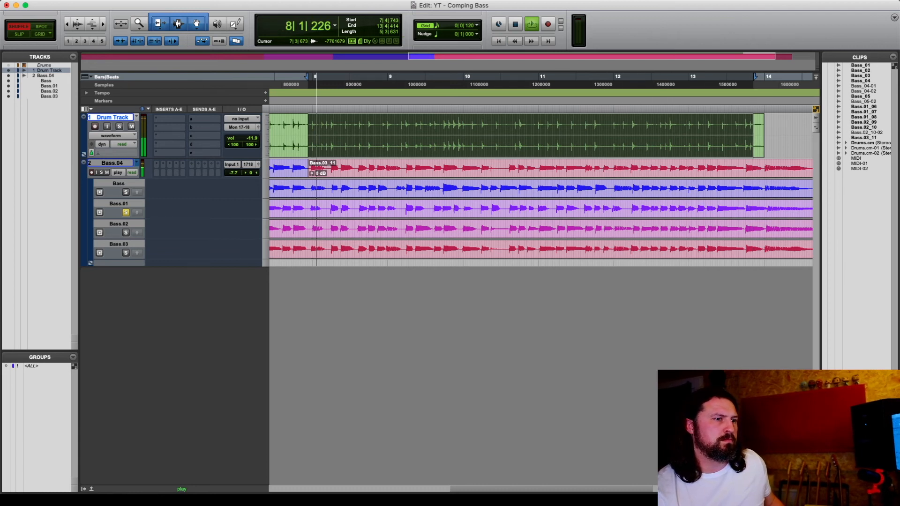
{"action": "left_click", "coordinate": [125, 192]}
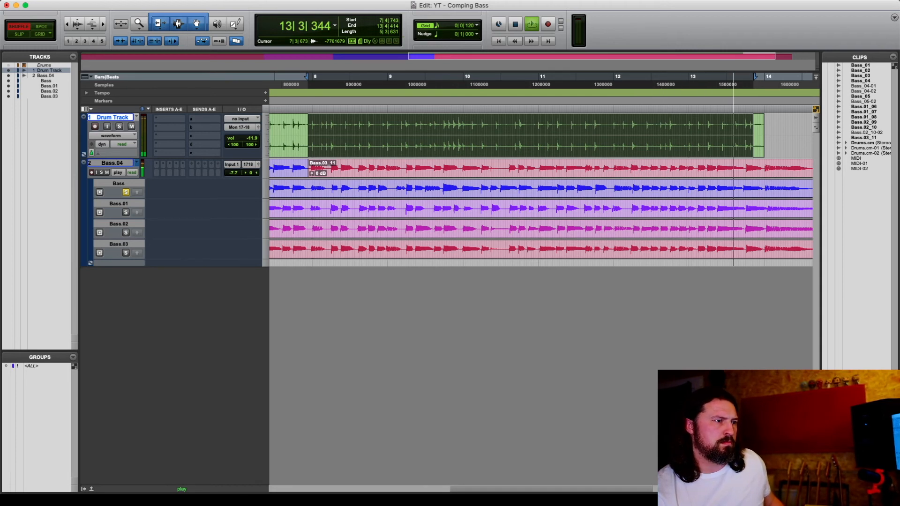
{"action": "key", "text": "space"}
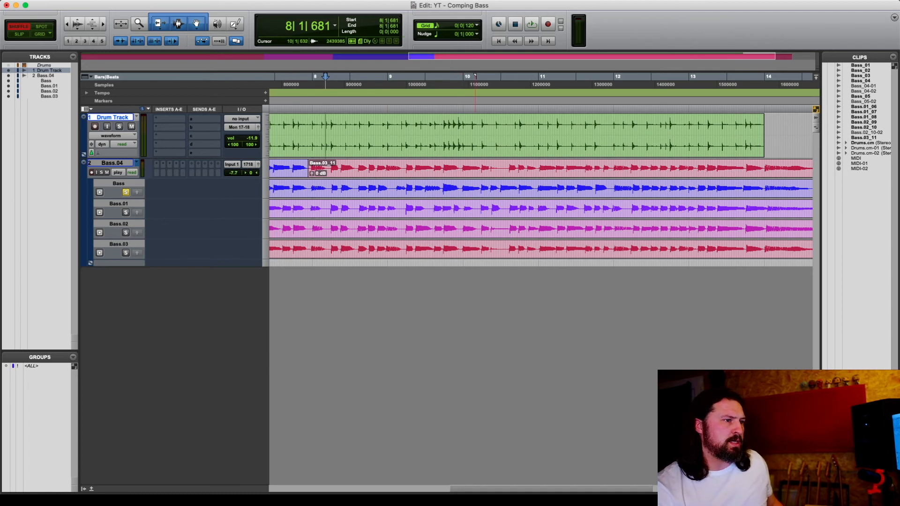
Select 10|2|439 to 10|3|101 on the Bass.01 lane and promote it to the main playlist
{"action": "left_click_drag", "start_coordinate": [491, 208], "coordinate": [503, 208]}
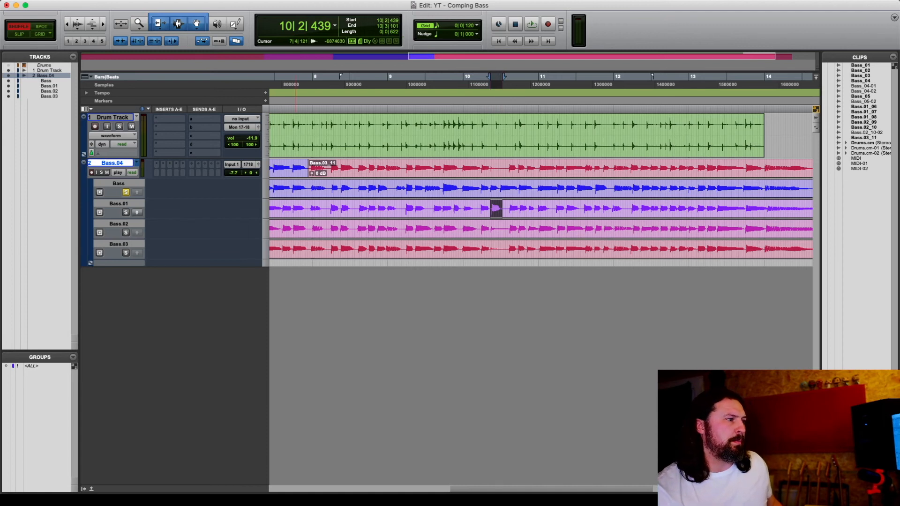
{"action": "key", "text": "alt+shift+Up"}
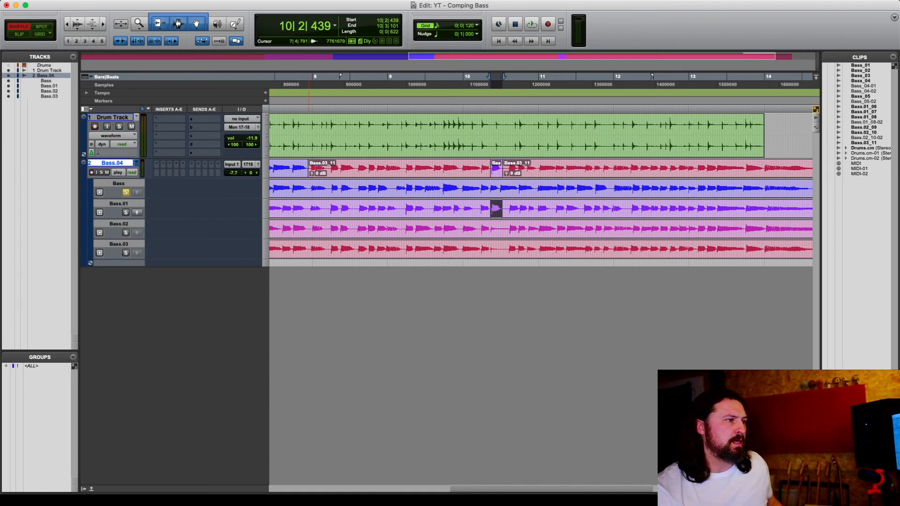
{"action": "scroll", "coordinate": [476, 208], "scroll_direction": "right", "scroll_amount": 5}
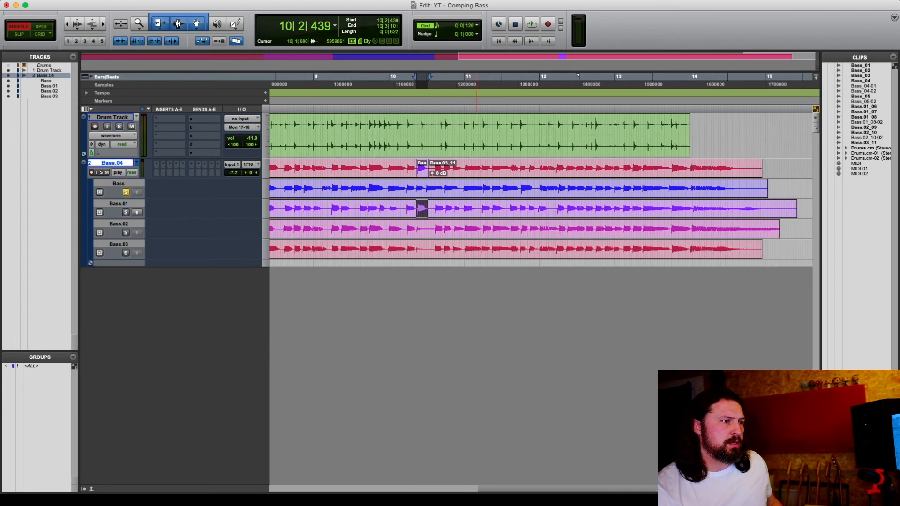
{"action": "scroll", "coordinate": [476, 209], "scroll_direction": "left", "scroll_amount": 20}
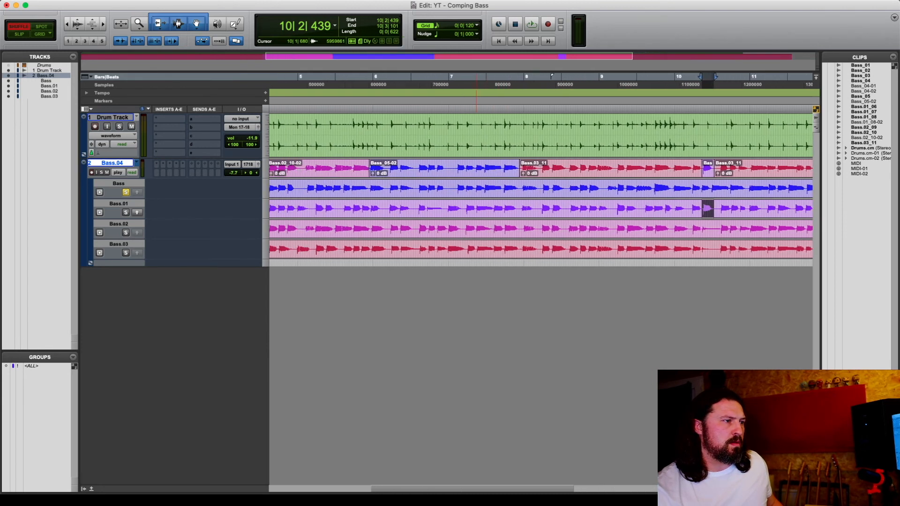
{"action": "scroll", "coordinate": [476, 208], "scroll_direction": "left", "scroll_amount": 5}
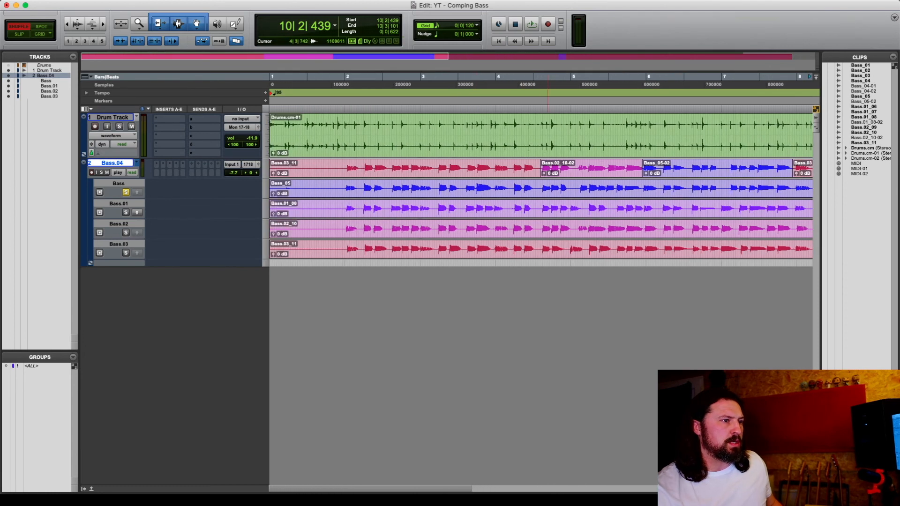
Create a crossfade from 4|3|335 to 4|3|393 at the start of the Bass.02_10-02 clip on the main playlist
{"action": "left_click", "coordinate": [542, 77]}
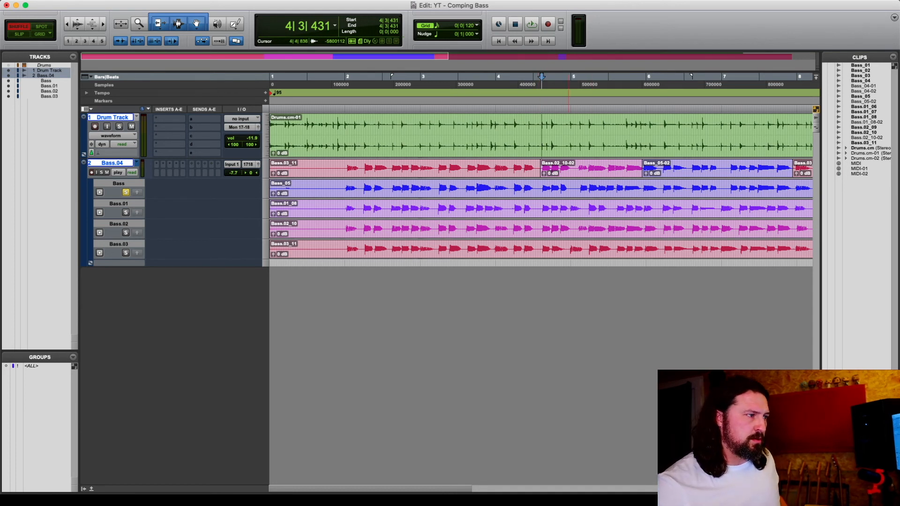
{"action": "left_click", "coordinate": [540, 126]}
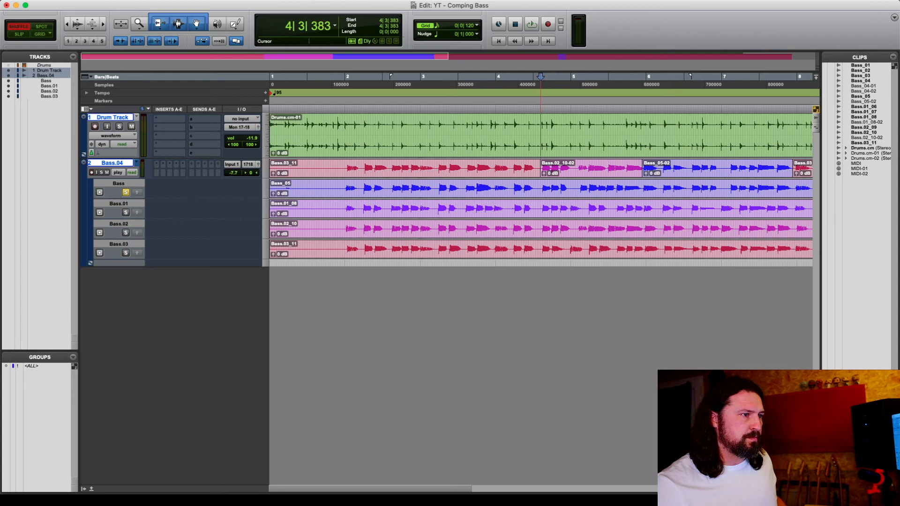
{"action": "key", "text": "t"}
{"action": "key", "text": "t"}
{"action": "key", "text": "t"}
{"action": "key", "text": "t"}
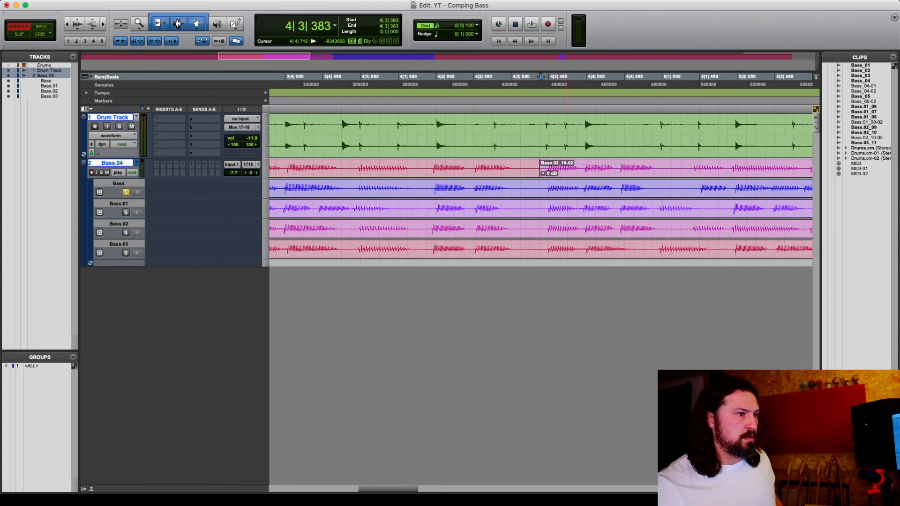
{"action": "key", "text": "t"}
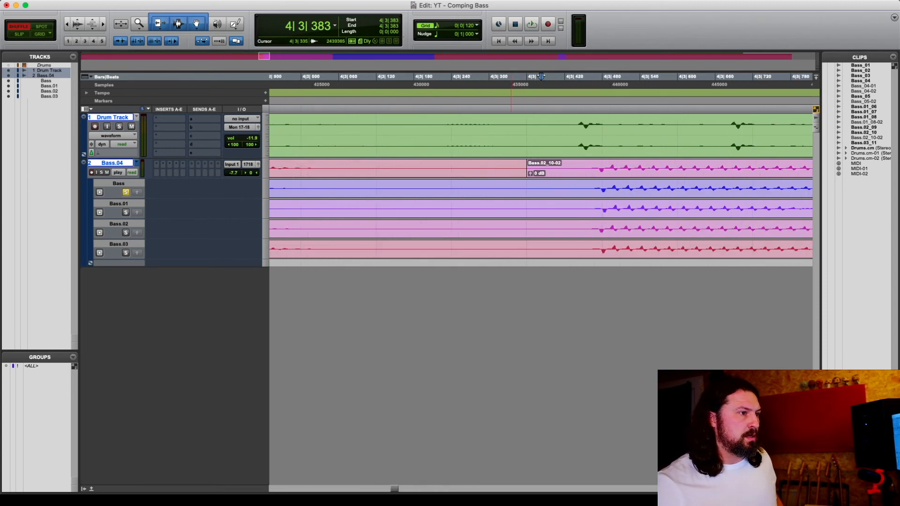
{"action": "left_click_drag", "start_coordinate": [510, 165], "coordinate": [547, 165]}
{"action": "key", "text": "f"}
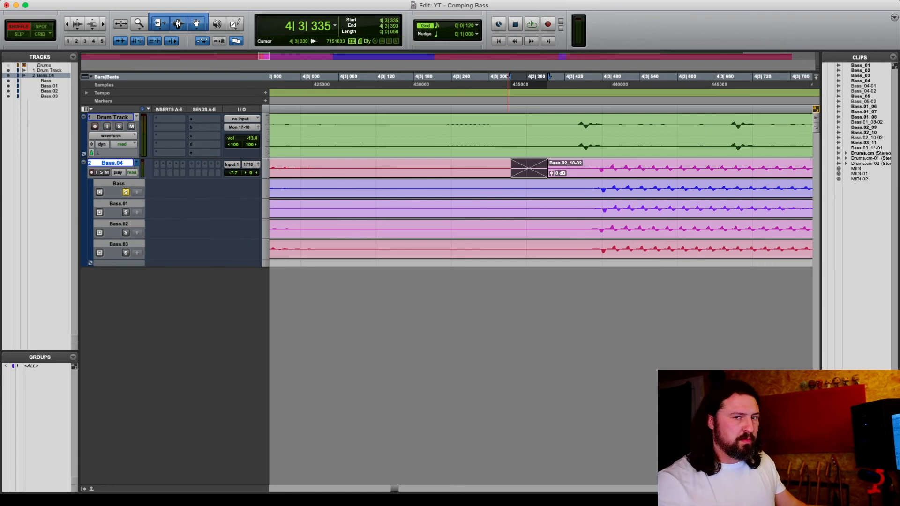
Create a crossfade from 5|4|794 to 5|4|809 at the start of the Bass_05-02 clip on the main playlist
{"action": "scroll", "coordinate": [541, 187], "scroll_direction": "right", "scroll_amount": 10}
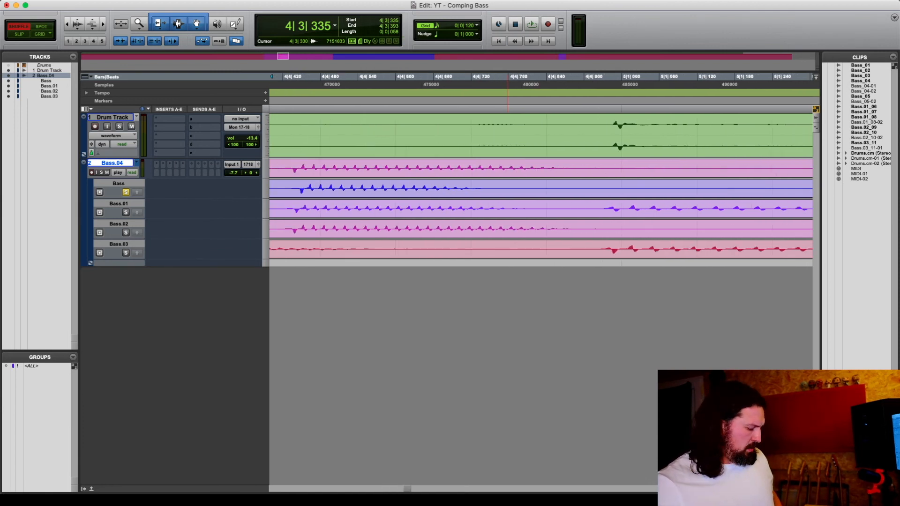
{"action": "key", "text": "r"}
{"action": "key", "text": "r"}
{"action": "key", "text": "r"}
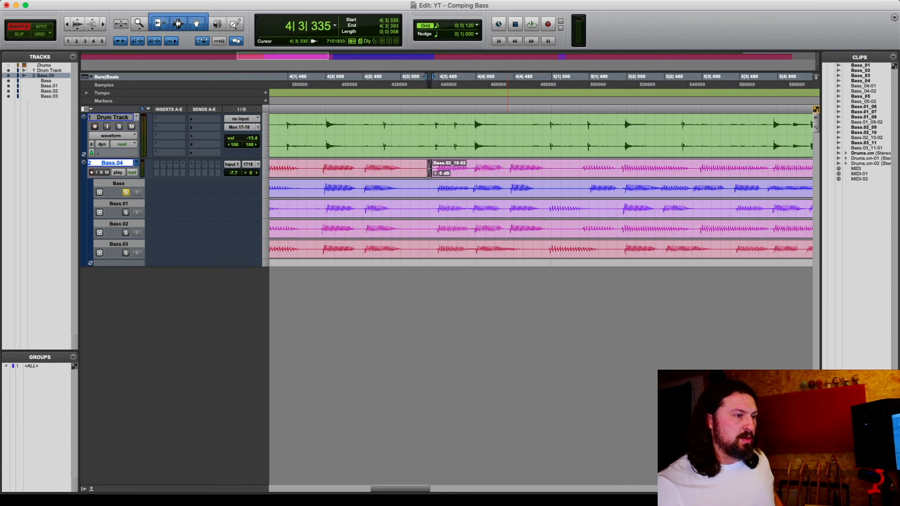
{"action": "scroll", "coordinate": [541, 187], "scroll_direction": "right", "scroll_amount": 10}
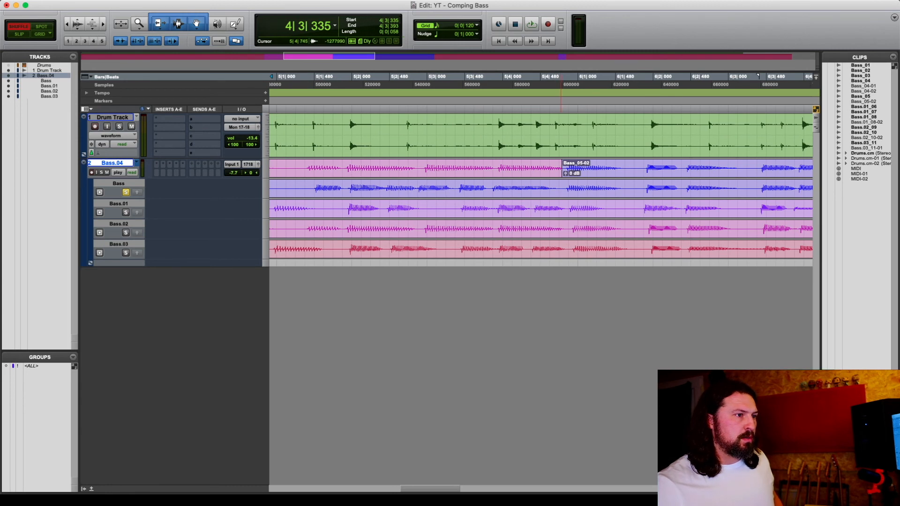
{"action": "left_click", "coordinate": [561, 125]}
{"action": "key", "text": "t"}
{"action": "key", "text": "t"}
{"action": "key", "text": "t"}
{"action": "key", "text": "t"}
{"action": "key", "text": "t"}
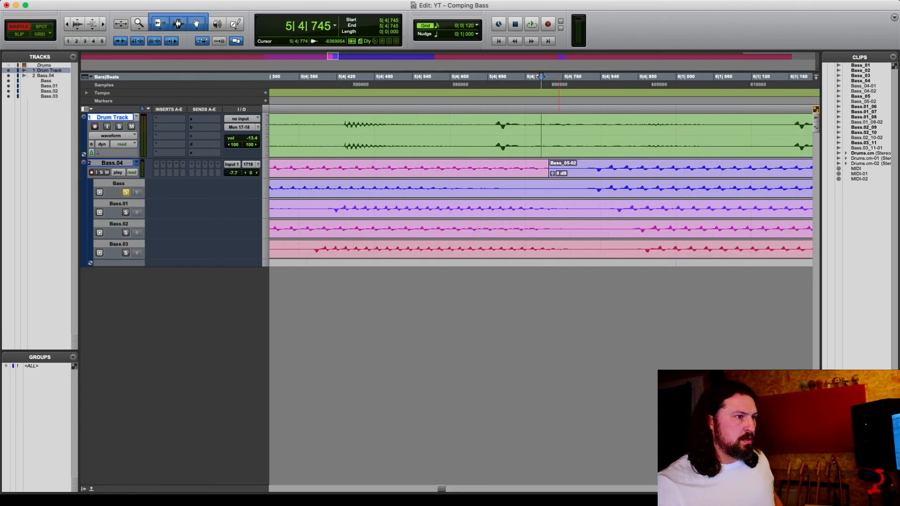
{"action": "left_click_drag", "start_coordinate": [570, 168], "coordinate": [700, 164]}
{"action": "key", "text": "ctrl+super+f"}
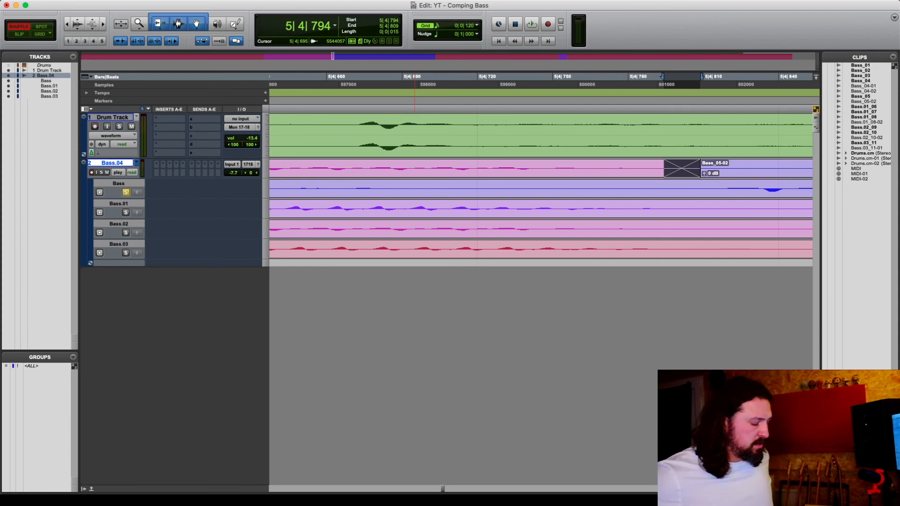
{"action": "key", "text": "r"}
{"action": "key", "text": "r"}
{"action": "key", "text": "r"}
{"action": "key", "text": "r"}
{"action": "key", "text": "r"}
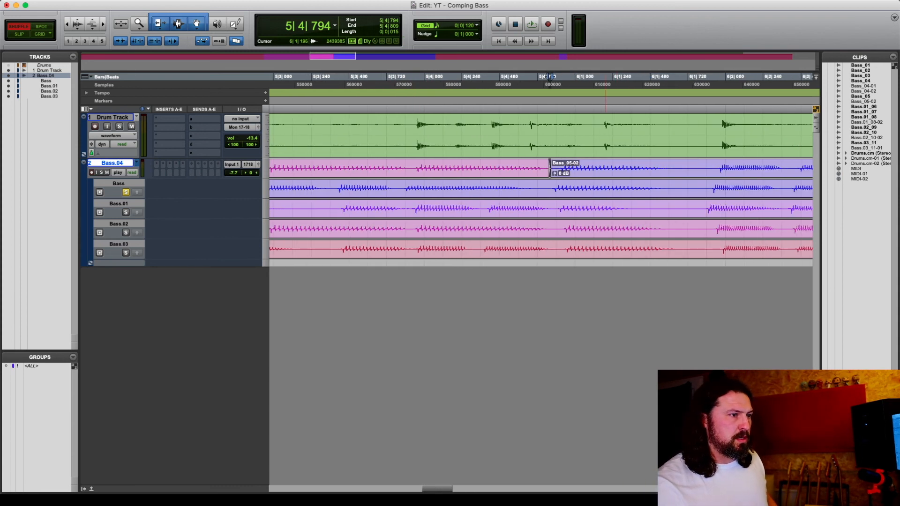
Create a crossfade from 7|4|767 to 7|4|858 at the start of the Bass.03_11 clip on the main playlist
{"action": "key", "text": "r"}
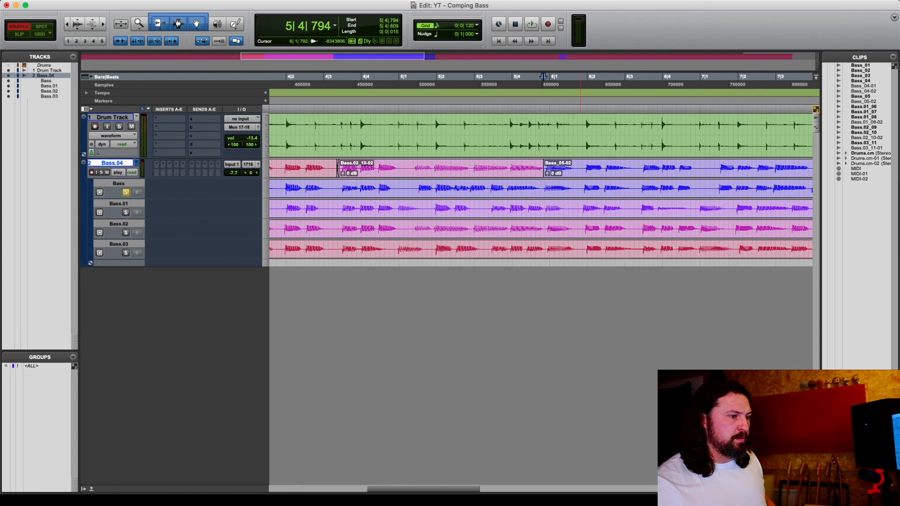
{"action": "scroll", "coordinate": [581, 211], "scroll_direction": "right", "scroll_amount": 13}
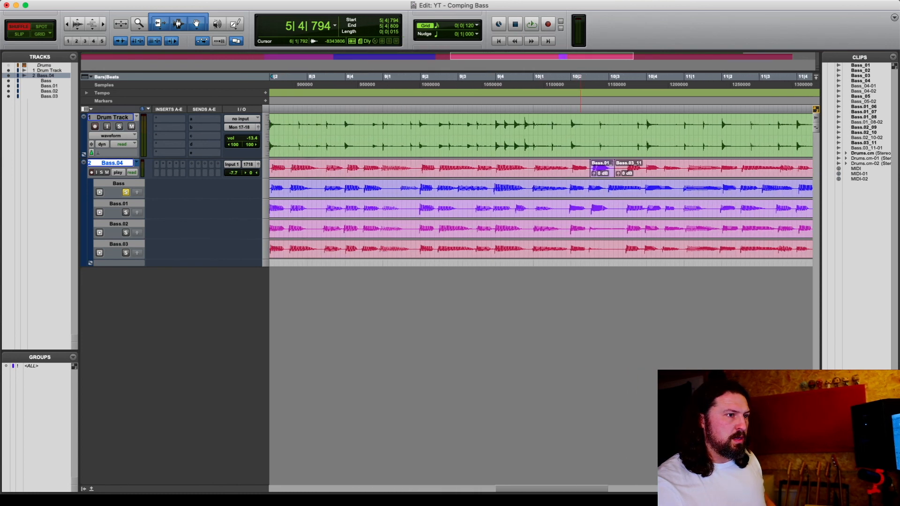
{"action": "scroll", "coordinate": [580, 211], "scroll_direction": "left", "scroll_amount": 6}
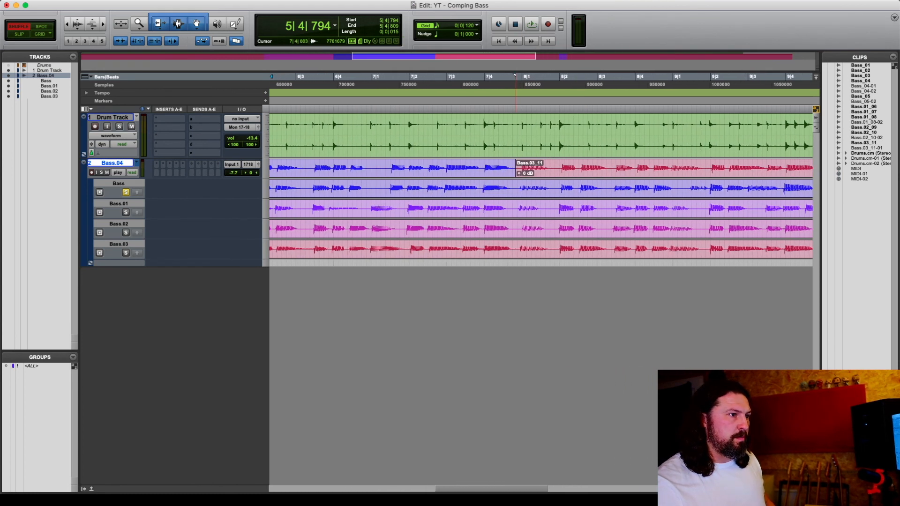
{"action": "left_click", "coordinate": [515, 189]}
{"action": "key", "text": "t"}
{"action": "key", "text": "t"}
{"action": "key", "text": "t"}
{"action": "key", "text": "t"}
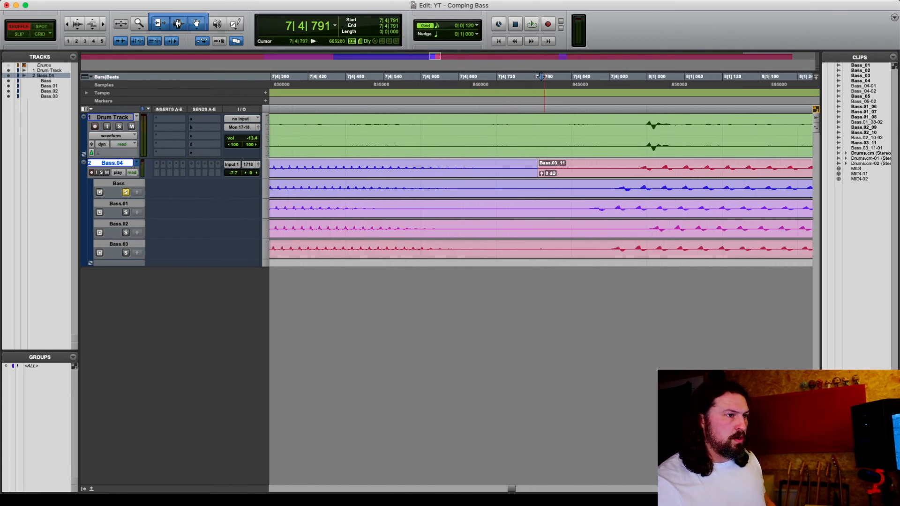
{"action": "left_click_drag", "start_coordinate": [525, 165], "coordinate": [583, 165]}
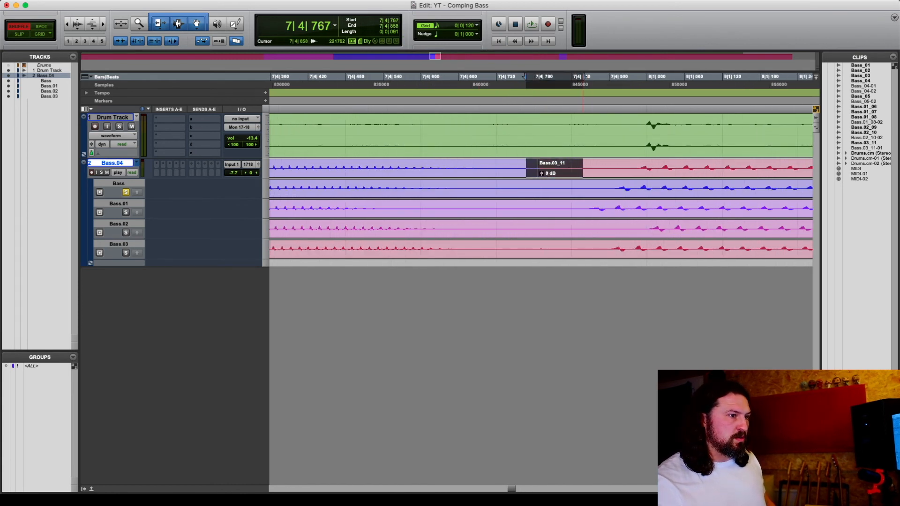
{"action": "key", "text": "ctrl+super+f"}
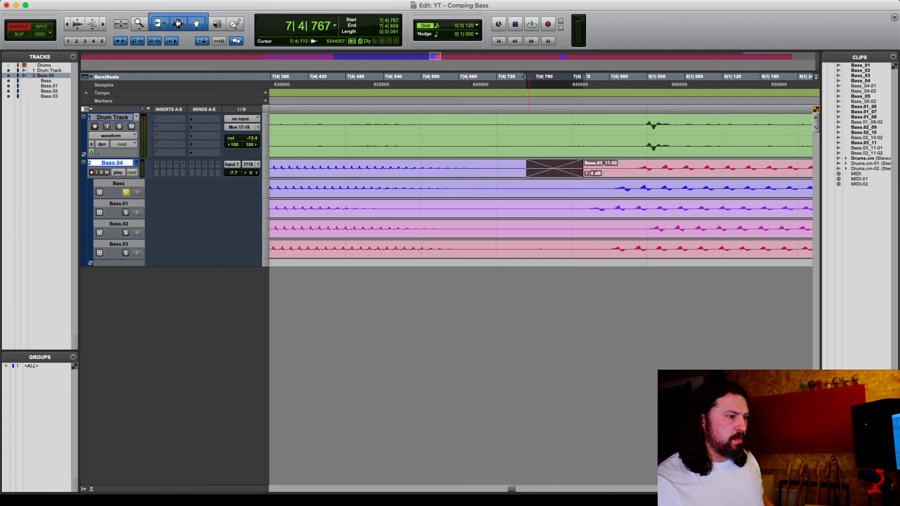
Add crossfades at the starts of the Bass.03_11 and Bass.01_08-02 clips around bar 10 on the main playlist
{"action": "key", "text": "r"}
{"action": "key", "text": "r"}
{"action": "key", "text": "r"}
{"action": "key", "text": "r"}
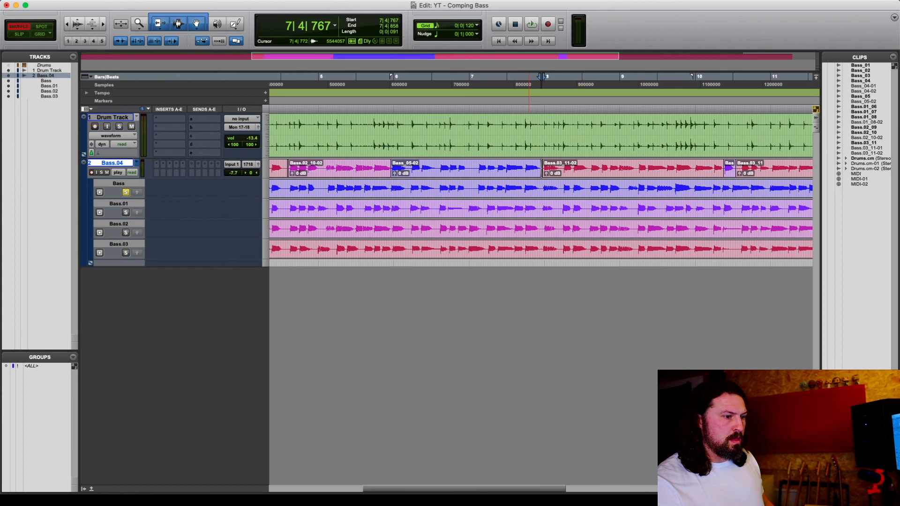
{"action": "scroll", "coordinate": [527, 188], "scroll_direction": "right", "scroll_amount": 8}
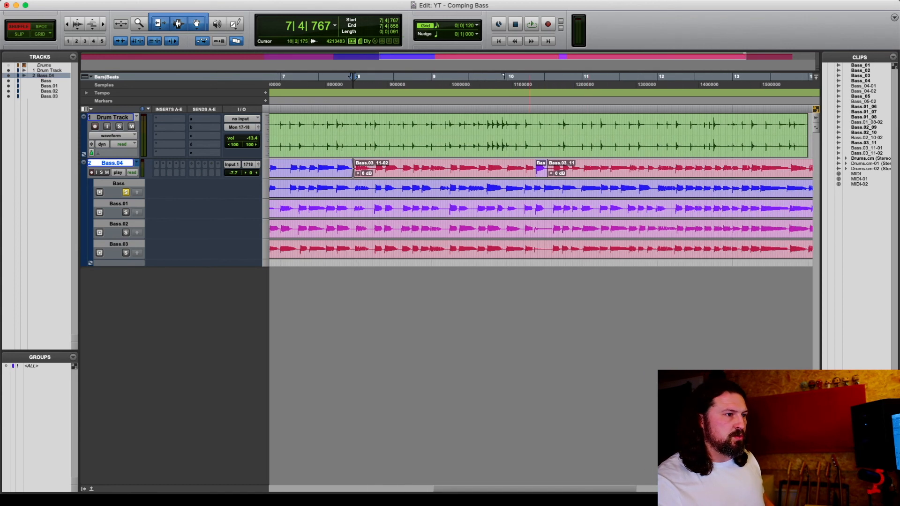
{"action": "left_click_drag", "start_coordinate": [529, 165], "coordinate": [556, 165]}
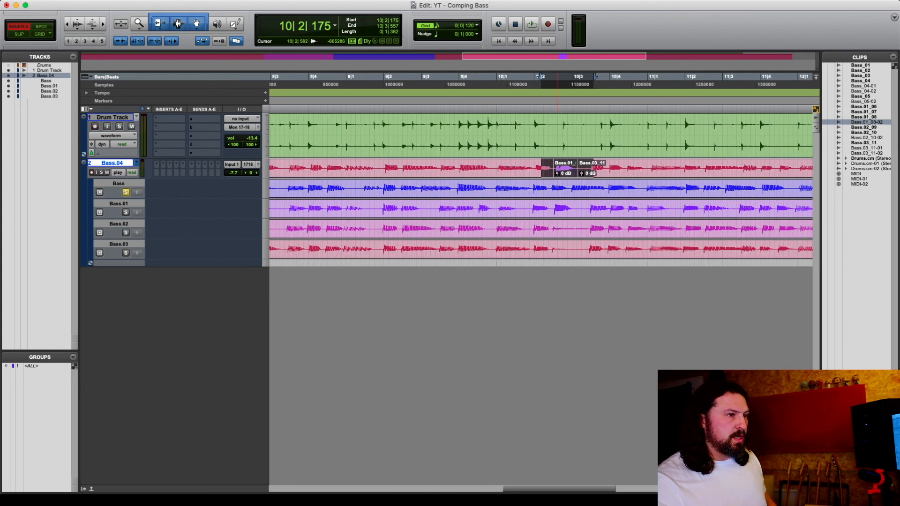
{"action": "key", "text": "t"}
{"action": "key", "text": "t"}
{"action": "key", "text": "t"}
{"action": "key", "text": "t"}
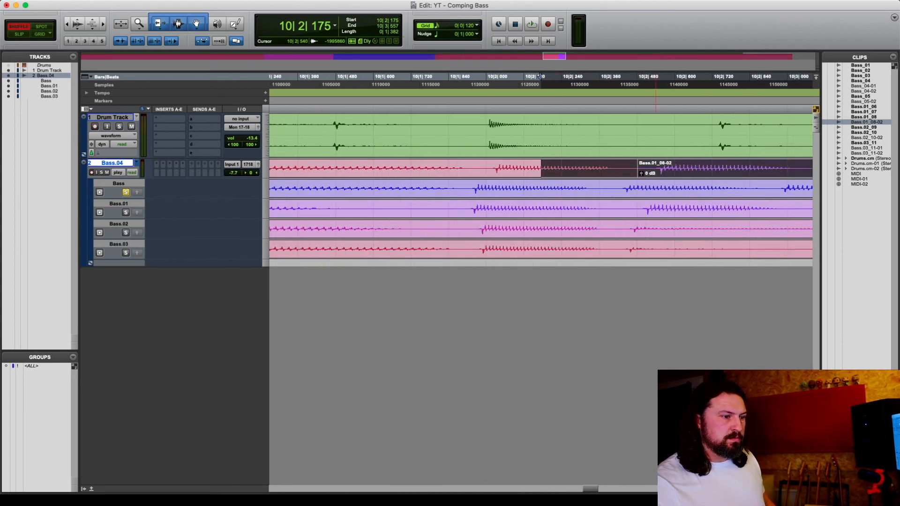
{"action": "scroll", "coordinate": [655, 188], "scroll_direction": "right", "scroll_amount": 10}
{"action": "scroll", "coordinate": [655, 188], "scroll_direction": "left", "scroll_amount": 4}
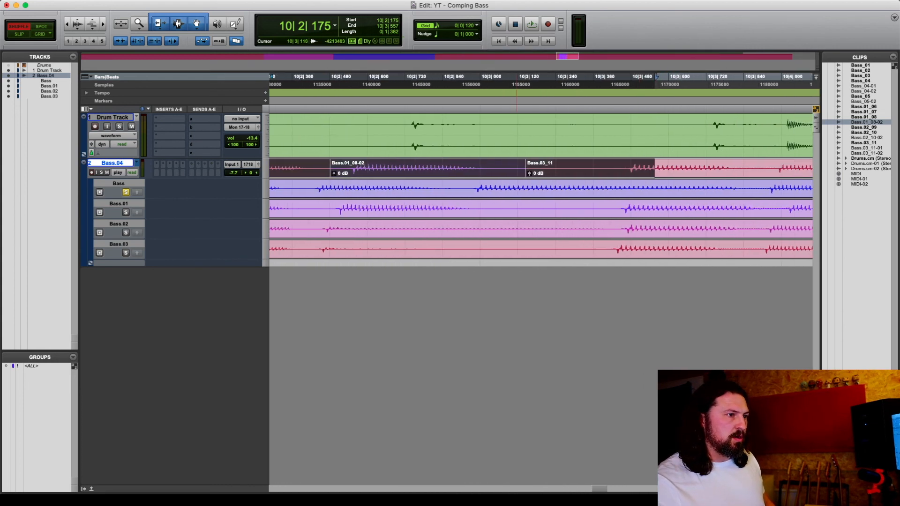
{"action": "left_click_drag", "start_coordinate": [505, 164], "coordinate": [550, 165]}
{"action": "key", "text": "f"}
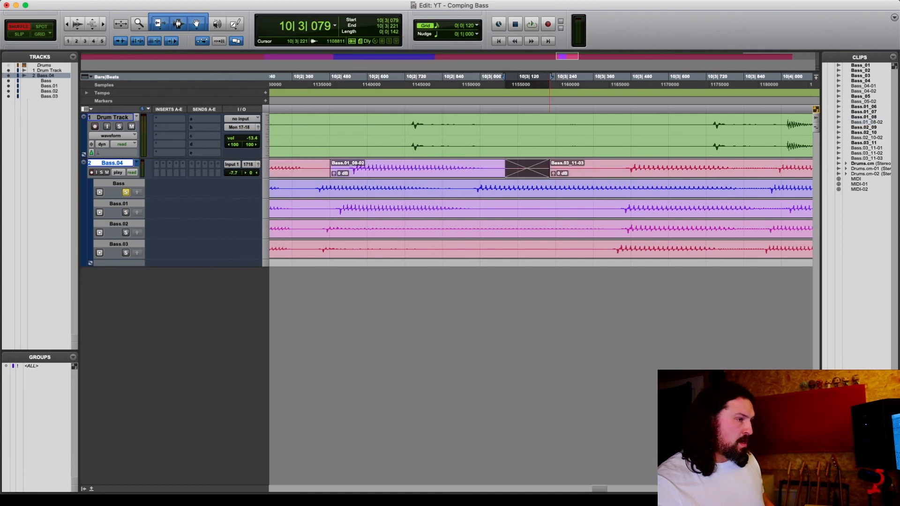
{"action": "left_click_drag", "start_coordinate": [309, 166], "coordinate": [348, 166]}
{"action": "key", "text": "f"}
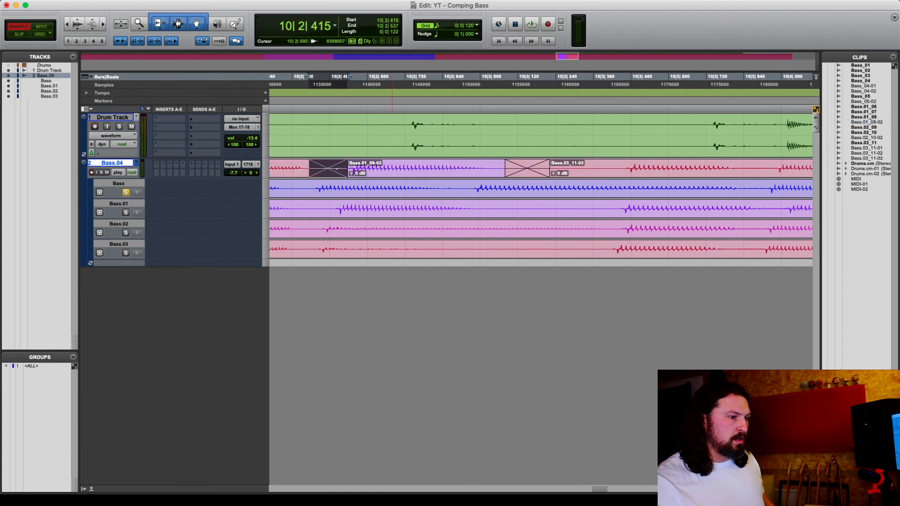
Play back the whole comped Bass.04 playlist from the start with the Grabber tool active
{"action": "scroll", "coordinate": [392, 167], "scroll_direction": "right", "scroll_amount": 20}
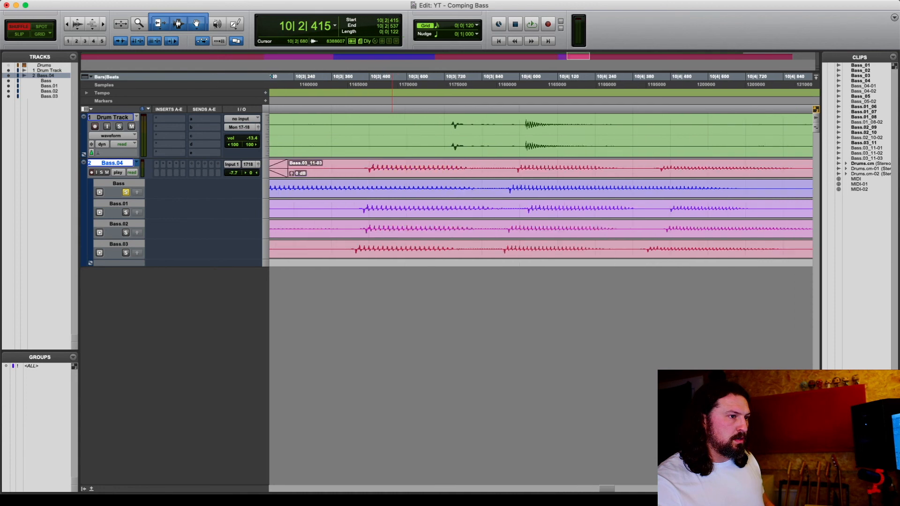
{"action": "scroll", "coordinate": [392, 167], "scroll_direction": "right", "scroll_amount": 15}
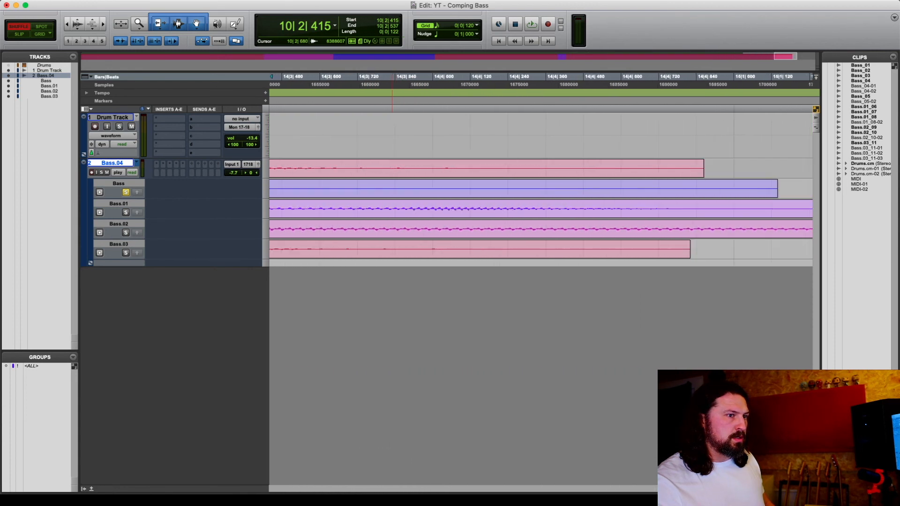
{"action": "scroll", "coordinate": [392, 167], "scroll_direction": "left", "scroll_amount": 20}
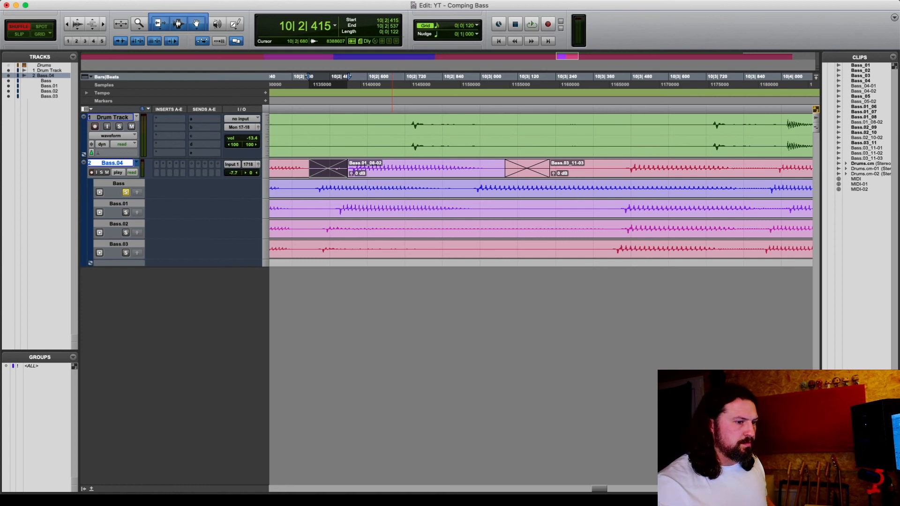
{"action": "key", "text": "r"}
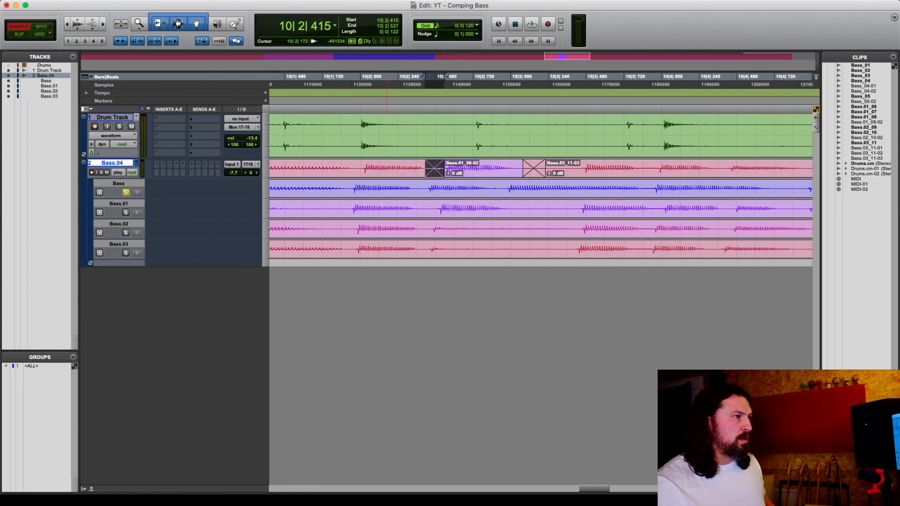
{"action": "key", "text": "alt+a"}
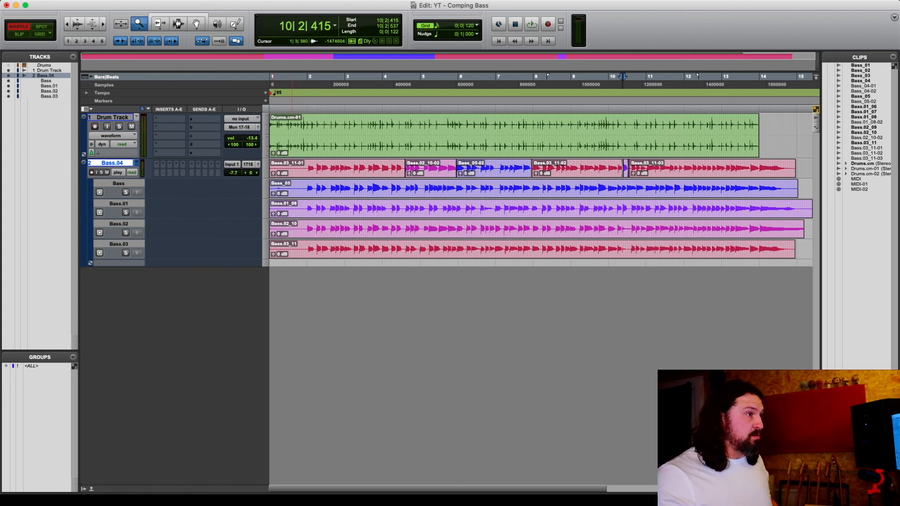
{"action": "left_click", "coordinate": [178, 23]}
{"action": "left_click", "coordinate": [300, 165]}
{"action": "key", "text": "space"}
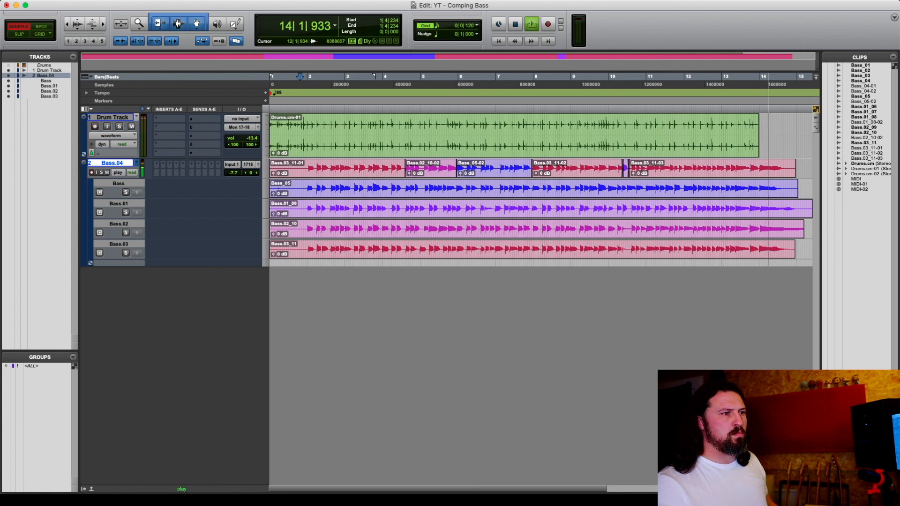
{"action": "key", "text": "space"}
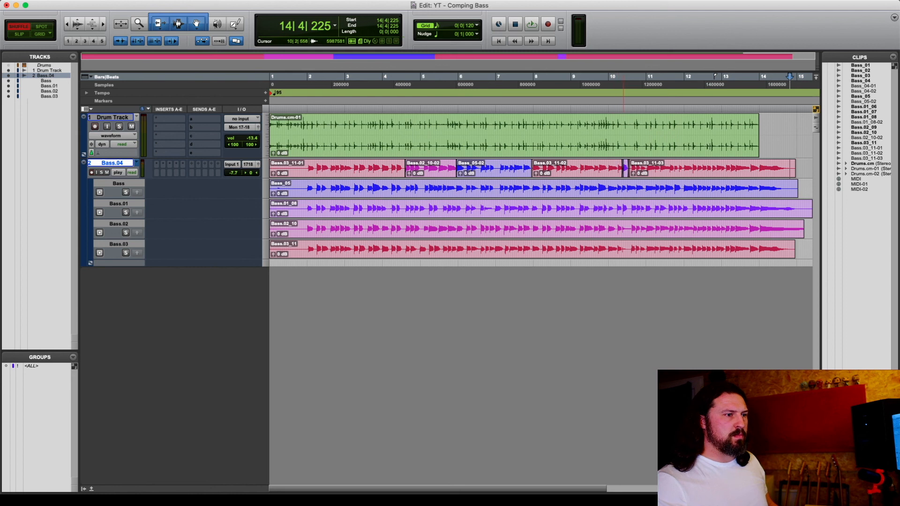
Adjust the clip gain of the Bass.01_08-02 clip on the main playlist to about -1.8 dB
{"action": "left_click", "coordinate": [627, 189]}
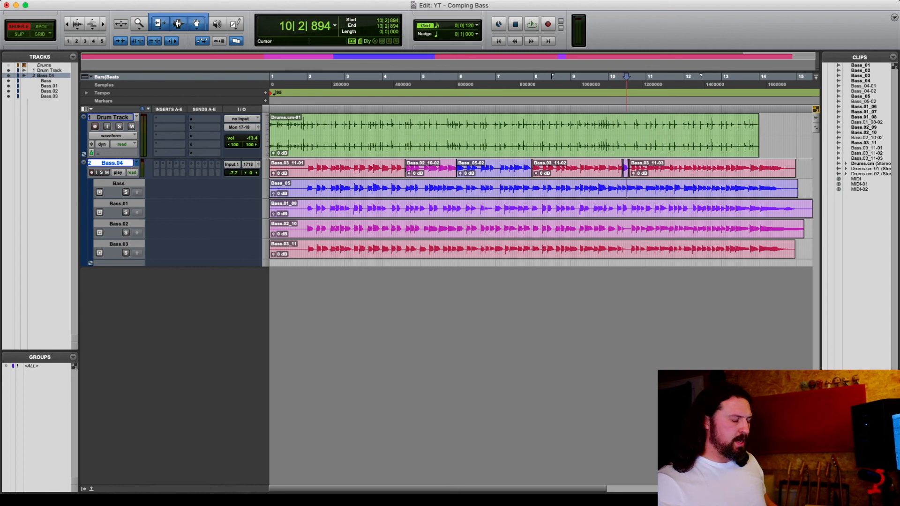
{"action": "key", "text": "t"}
{"action": "key", "text": "t"}
{"action": "key", "text": "t"}
{"action": "key", "text": "t"}
{"action": "key", "text": "t"}
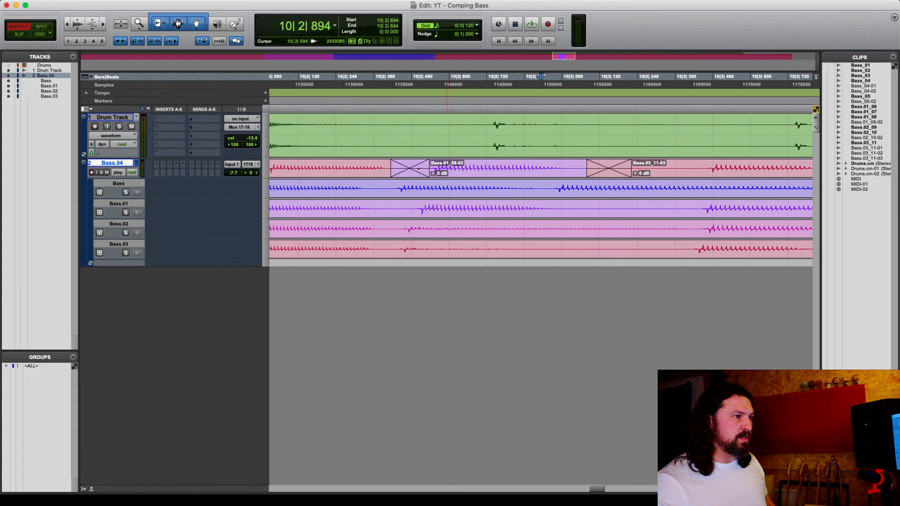
{"action": "left_click_drag", "start_coordinate": [432, 173], "coordinate": [433, 177]}
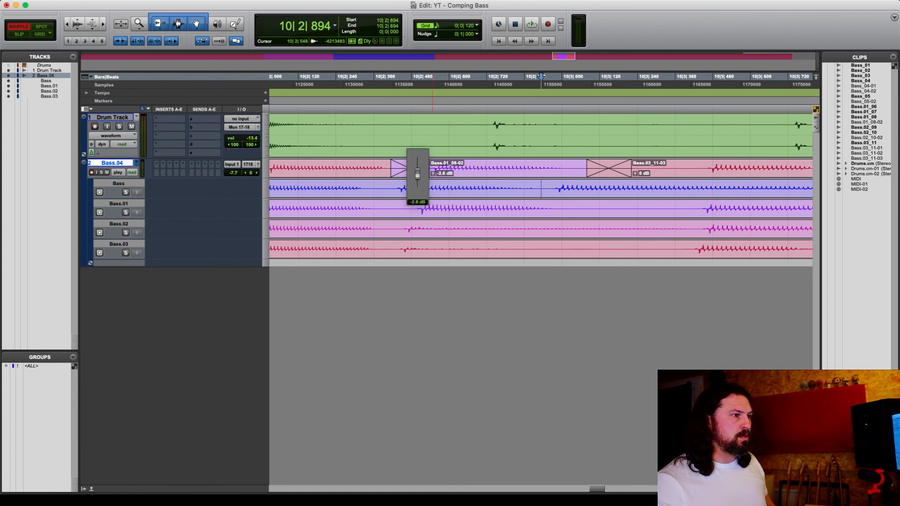
{"action": "left_click_drag", "start_coordinate": [432, 177], "coordinate": [432, 184]}
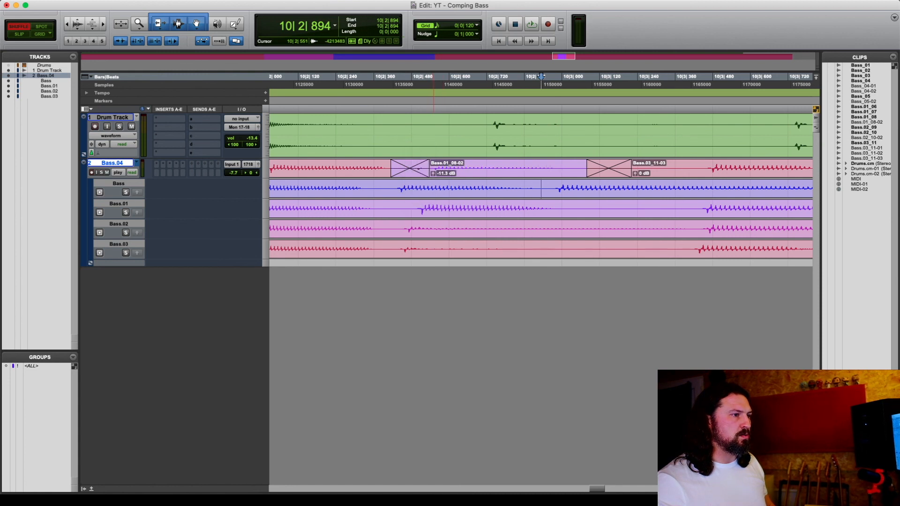
{"action": "left_click_drag", "start_coordinate": [433, 174], "coordinate": [432, 165]}
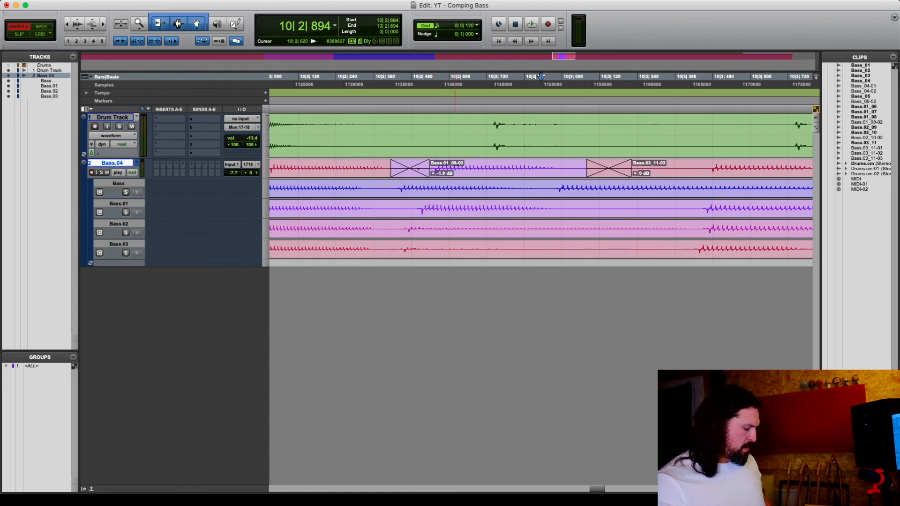
Audition the range 9|4|250 to 11|1|625 around the adjusted clip, then replay it from 9|4|334
{"action": "key", "text": "r"}
{"action": "key", "text": "r"}
{"action": "key", "text": "r"}
{"action": "left_click_drag", "start_coordinate": [440, 76], "coordinate": [644, 77]}
{"action": "key", "text": "space"}
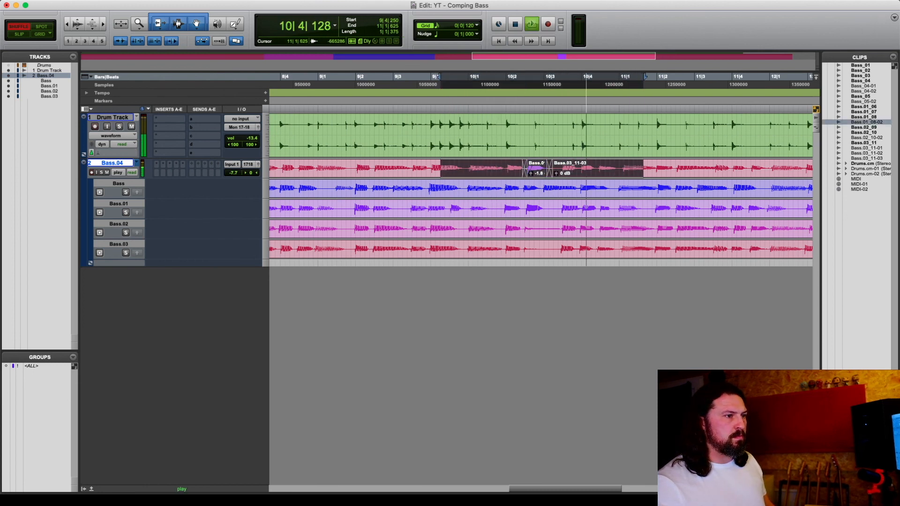
{"action": "key", "text": "space"}
{"action": "left_click", "coordinate": [444, 164]}
{"action": "key", "text": "space"}
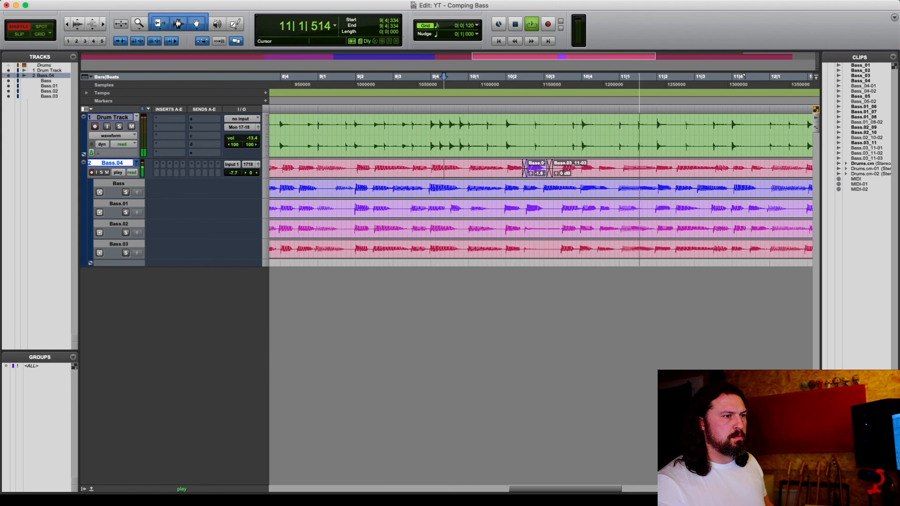
{"action": "key", "text": "space"}
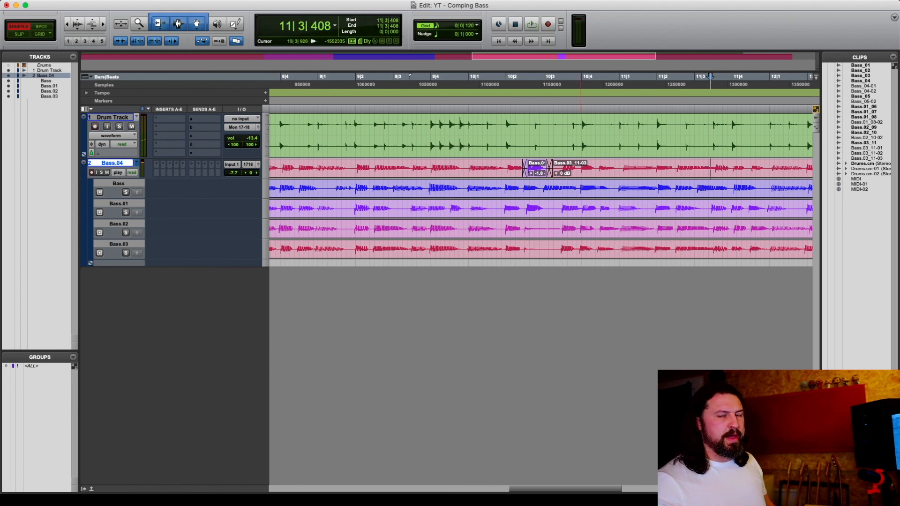